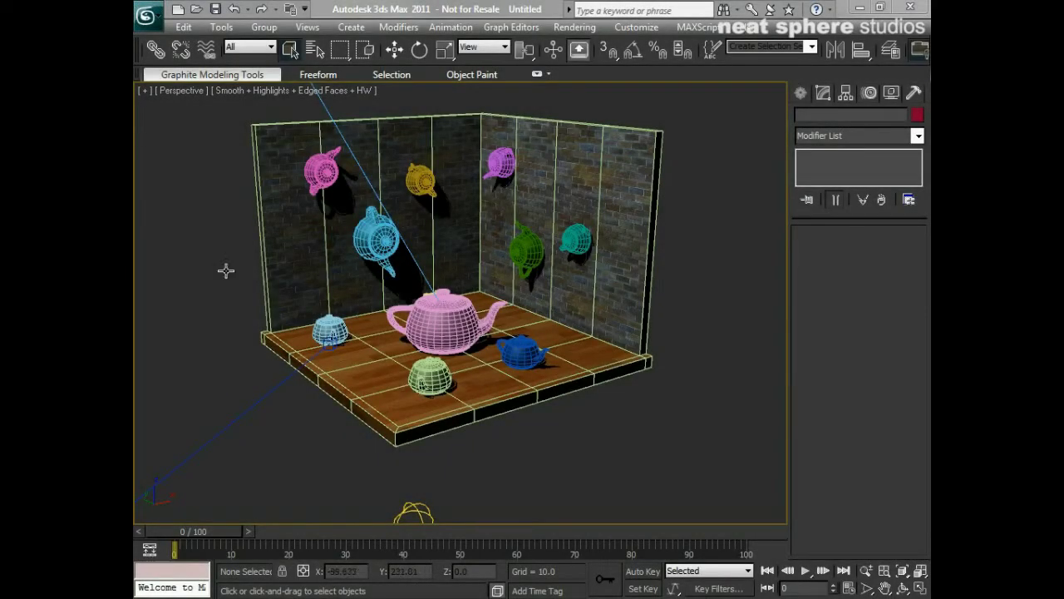
Step: Select the blue, green, teal, magenta, yellow, cyan, small and green teapots one at a time
left_click(449, 326)
left_click(535, 360)
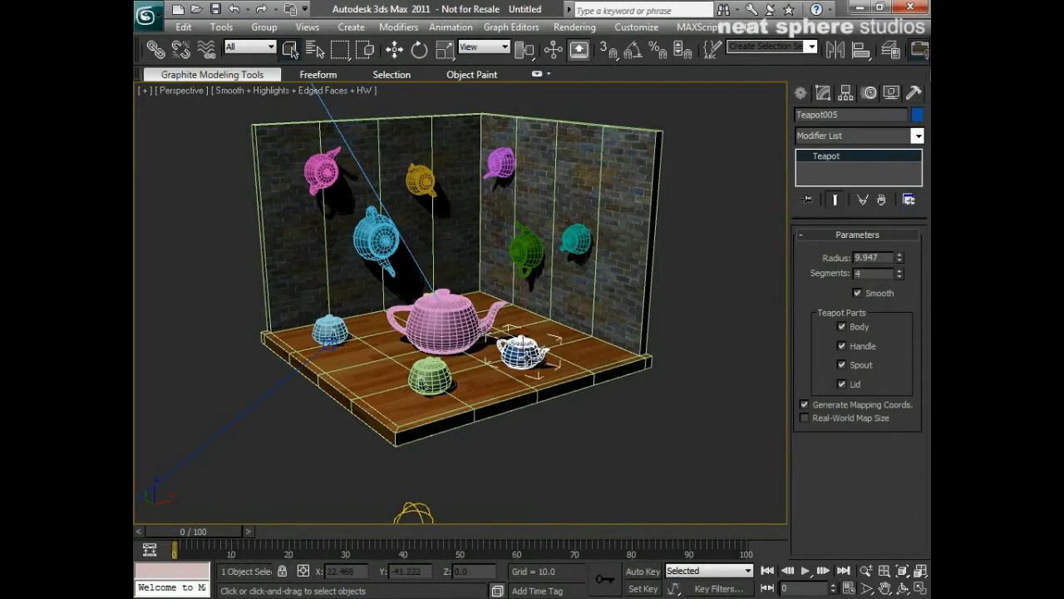
left_click(523, 241)
left_click(573, 239)
left_click(501, 163)
left_click(420, 179)
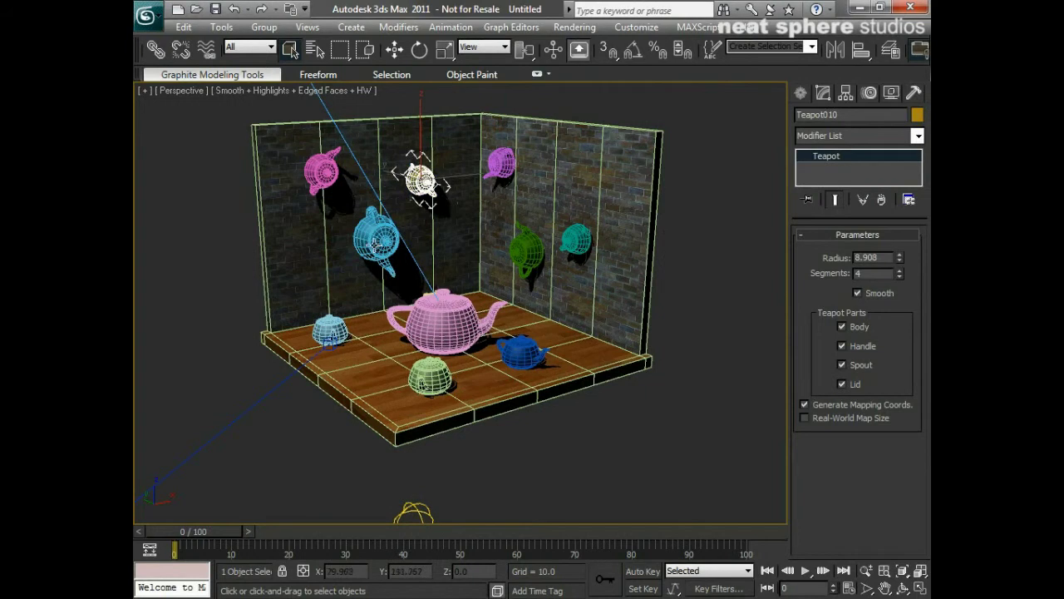
left_click(378, 241)
left_click(329, 330)
left_click(428, 378)
Step: Cycle through the pink, blue, green and cyan teapots, ending on the big pink Teapot001
left_click(447, 323)
left_click(521, 354)
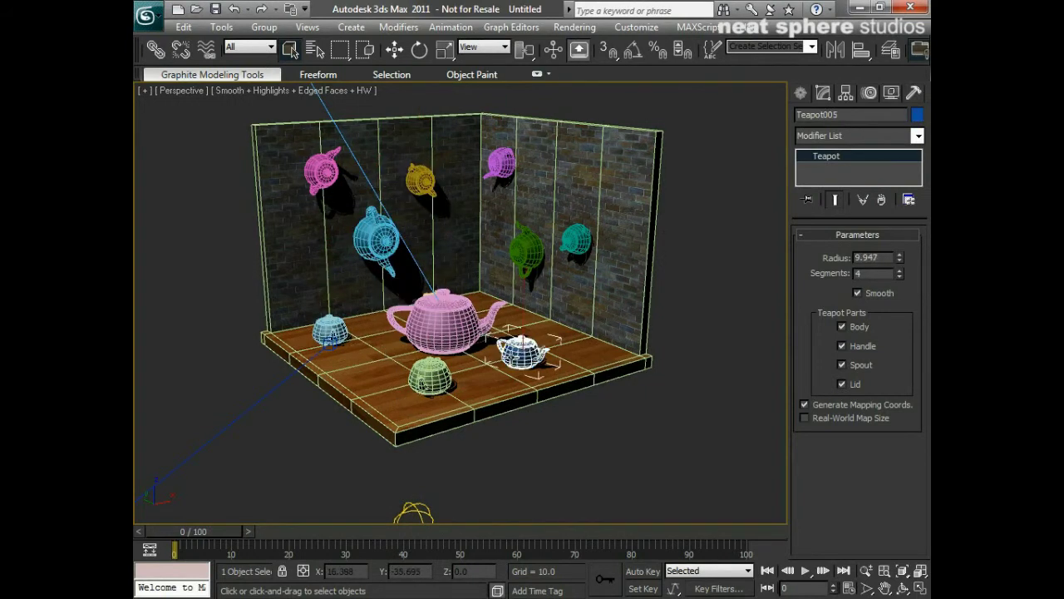
left_click(526, 250)
left_click(378, 239)
left_click(437, 323)
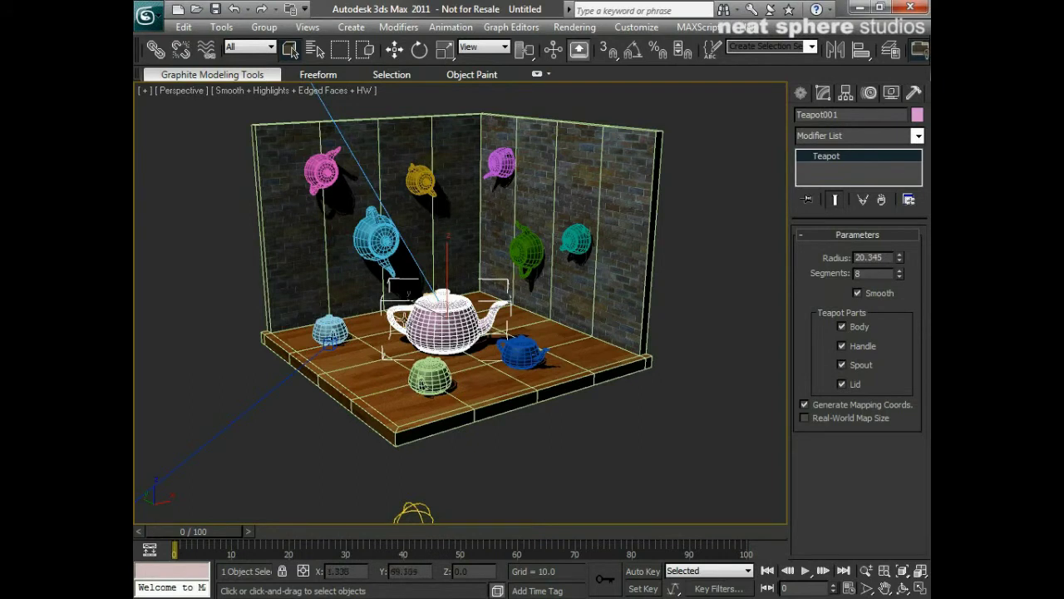
Step: Orbit down onto the floor and select the cream, light-blue, pink, green and blue teapots together
middle_click_drag(423, 382, 348, 364, "alt")
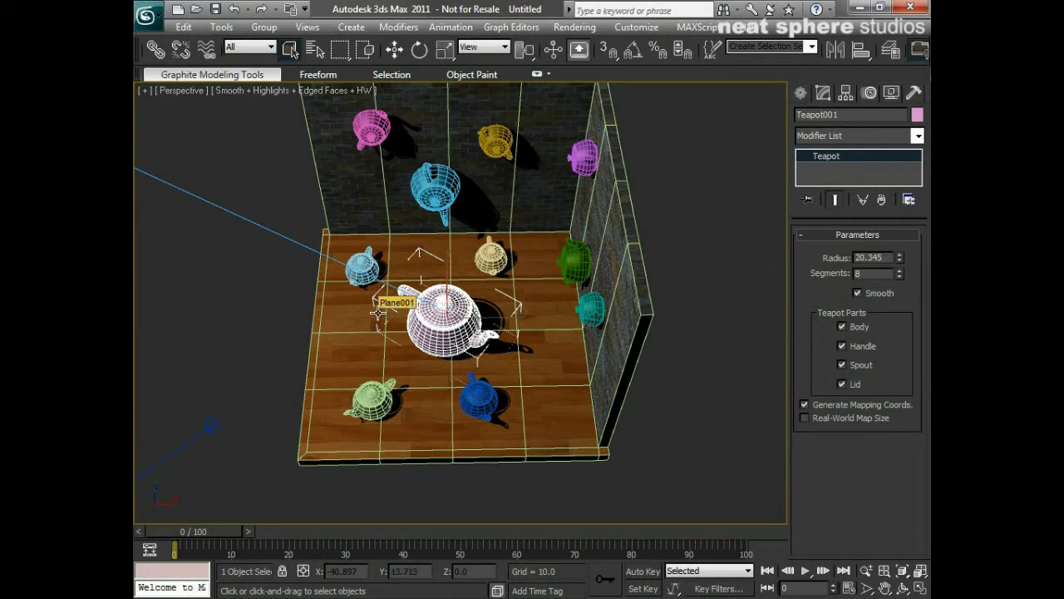
left_click(480, 239)
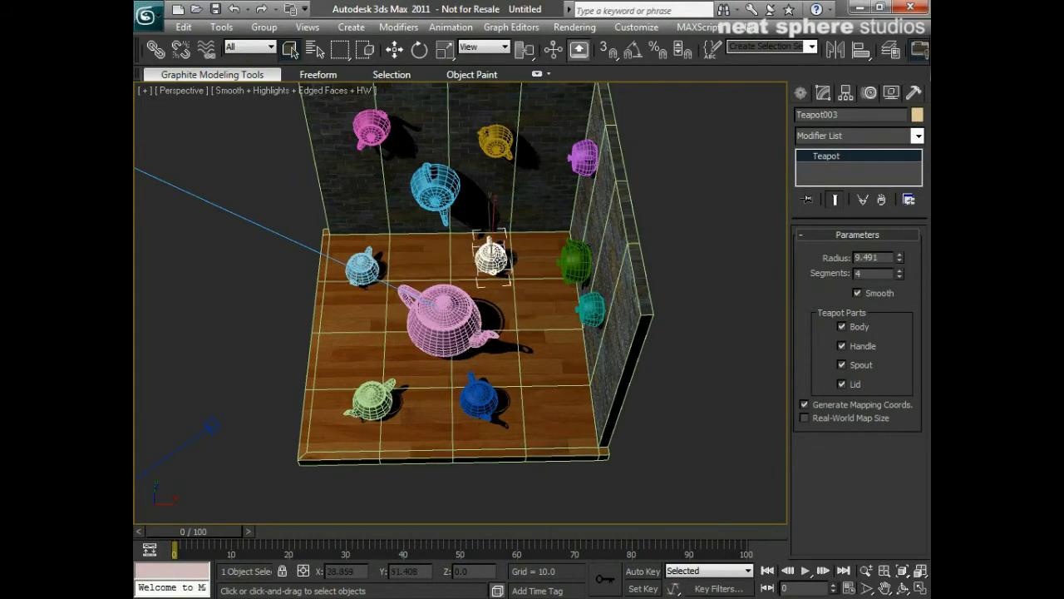
left_click(357, 261)
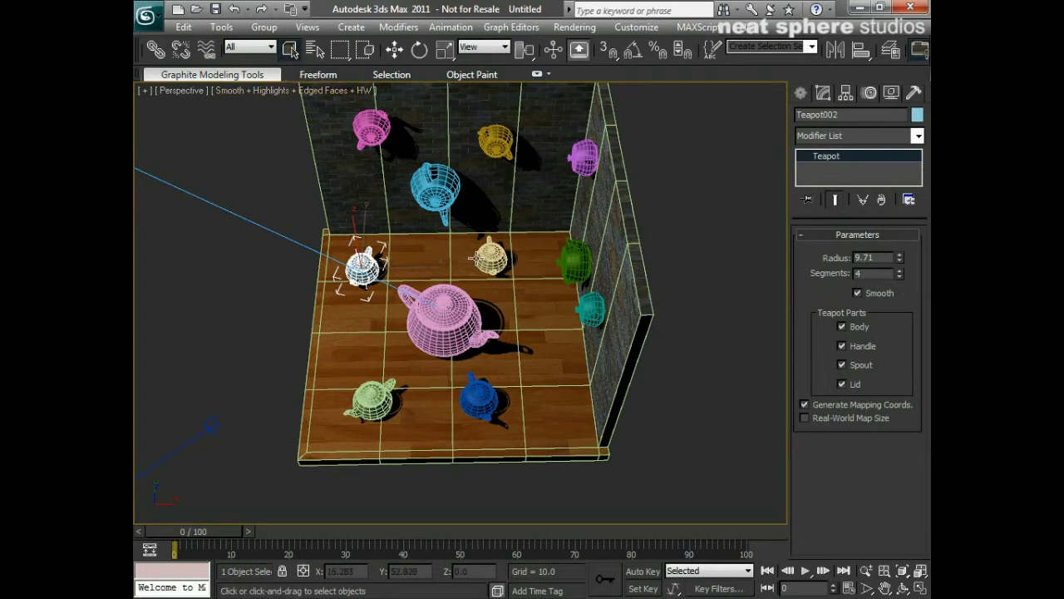
left_click(491, 260, "ctrl")
left_click(461, 306, "ctrl")
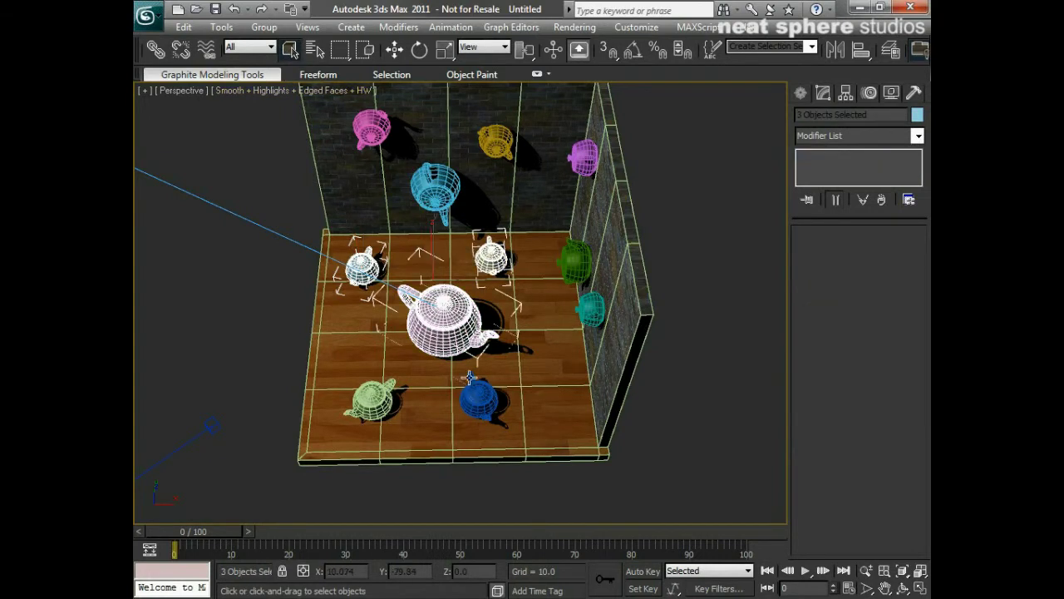
left_click(372, 399, "ctrl")
left_click(480, 398, "ctrl")
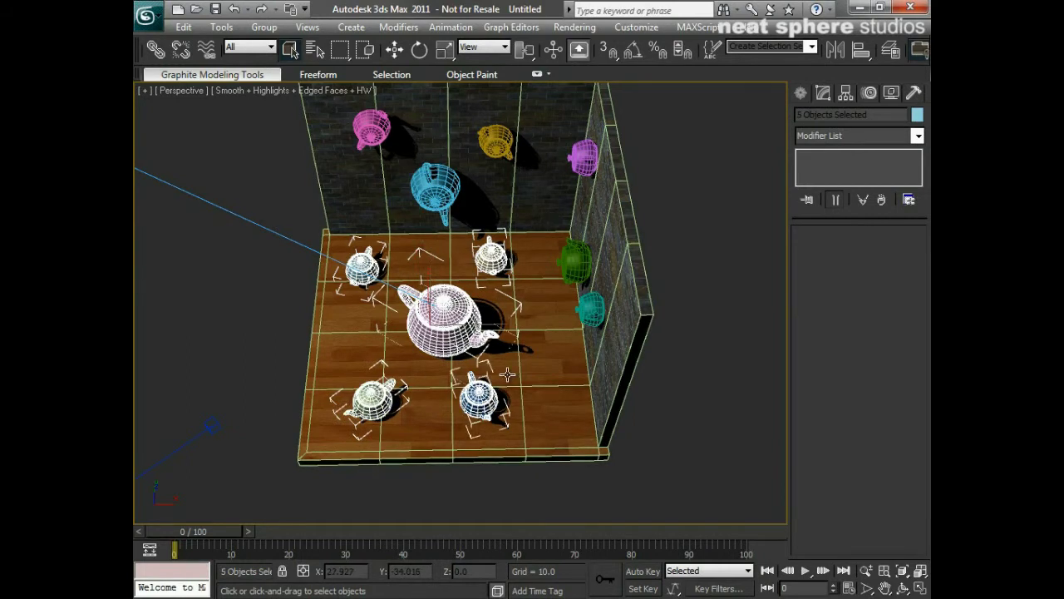
Step: Nudge the five floor teapots along X, rotate them about Z around the pink teapot, then deselect
left_click(395, 51)
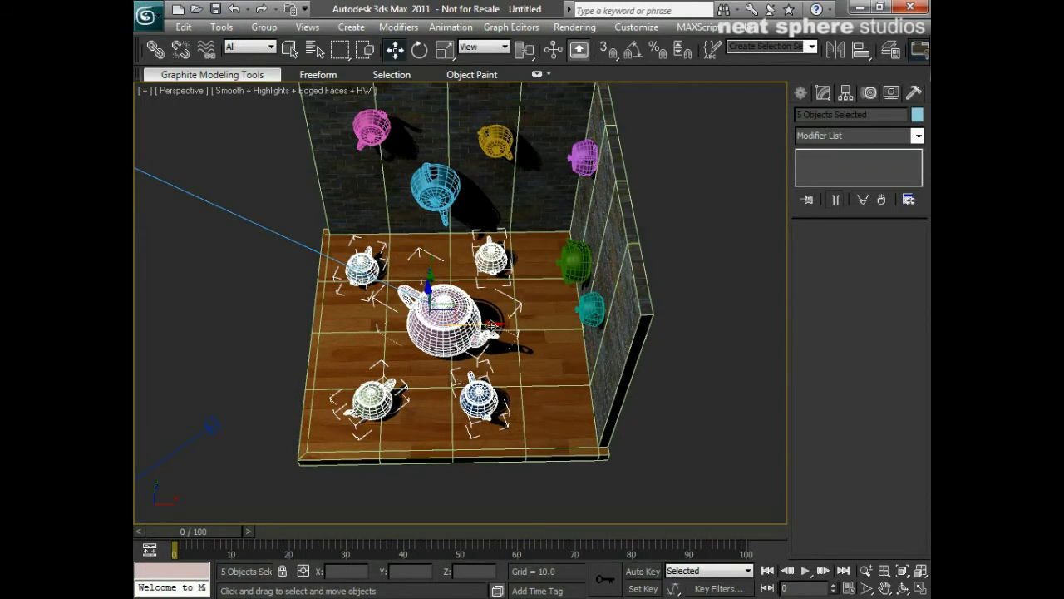
mouse_move(496, 325)
left_mouse_down()
mouse_move(538, 330)
mouse_move(516, 333)
left_mouse_up()
left_click(420, 51)
left_click_drag(435, 381, 540, 360)
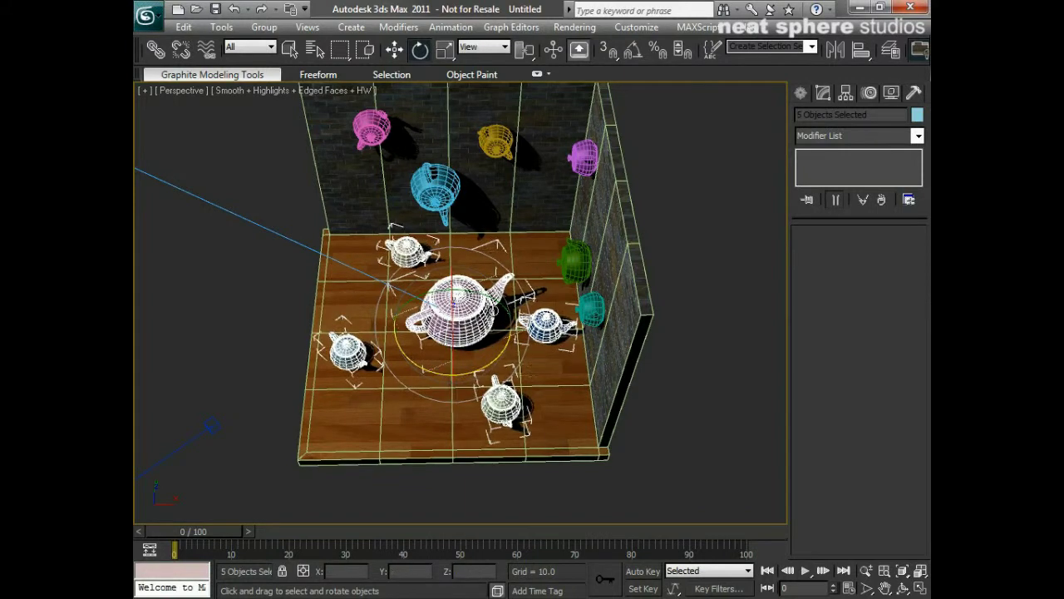
left_click_drag(470, 380, 488, 371)
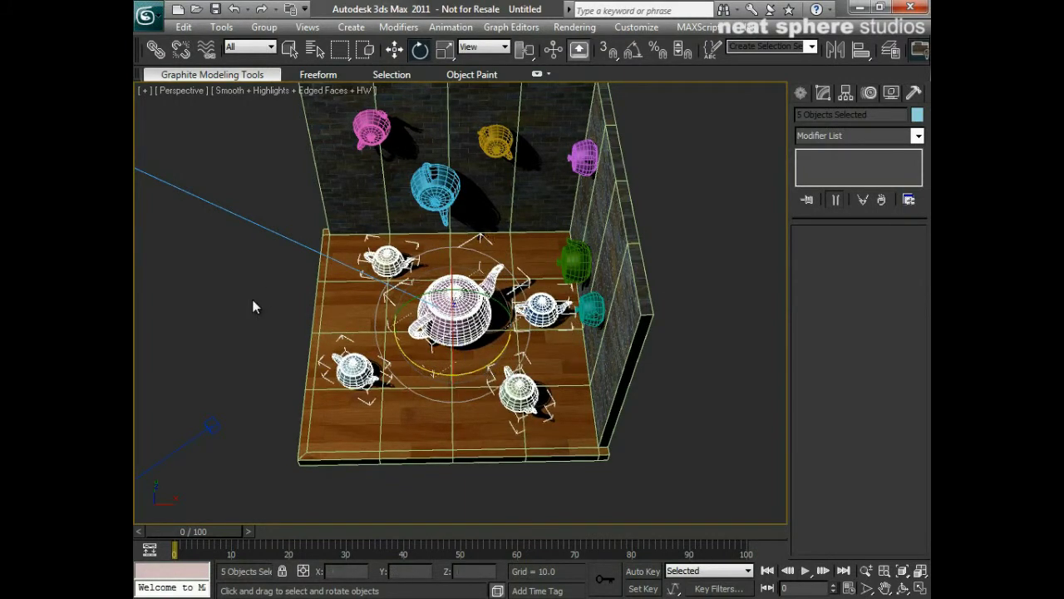
left_click(226, 266)
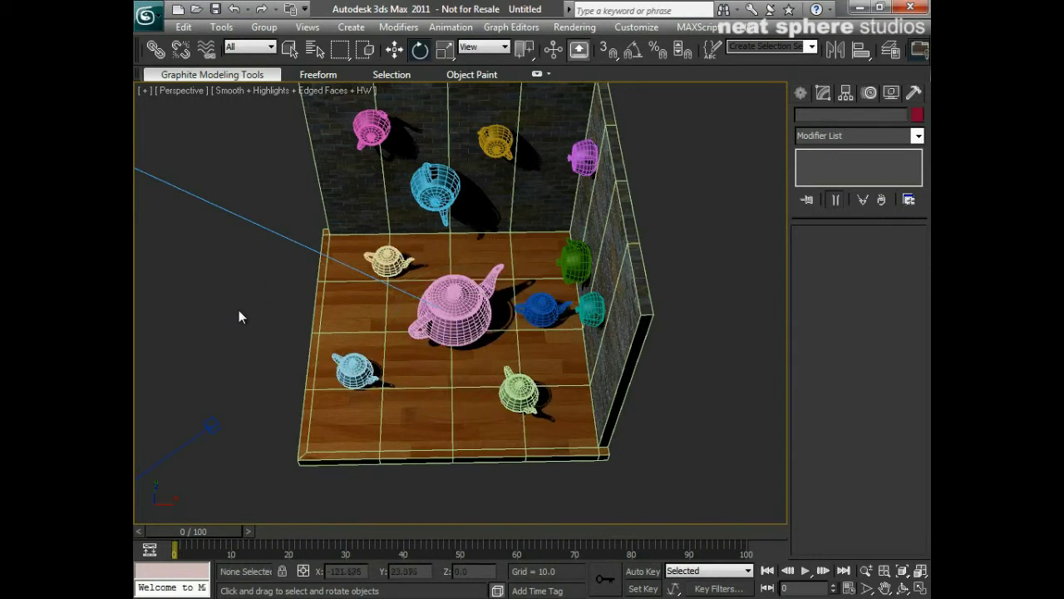
middle_click_drag(352, 452, 383, 420, "alt")
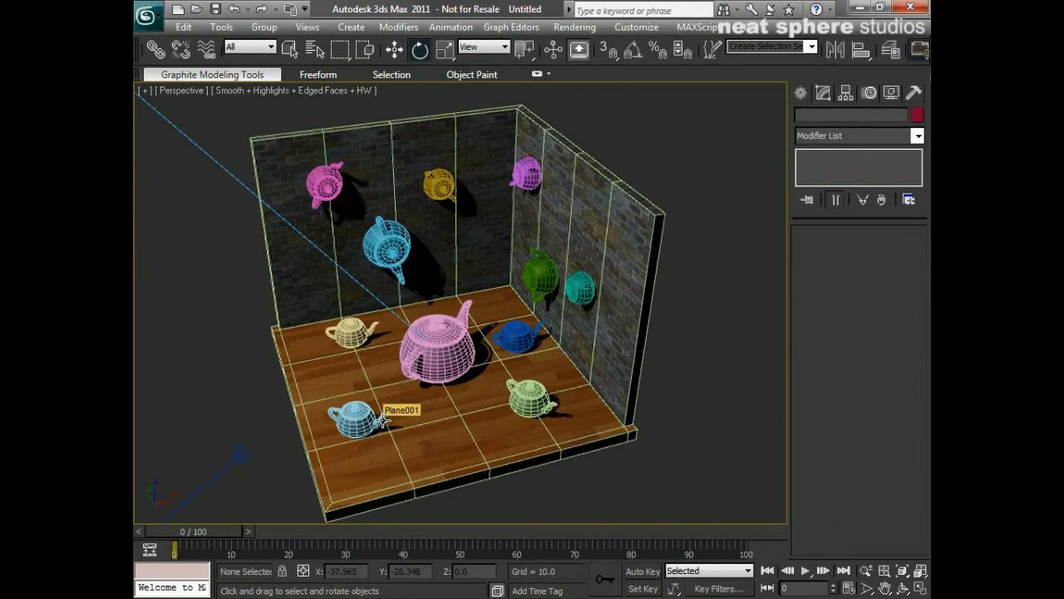
left_click(359, 416)
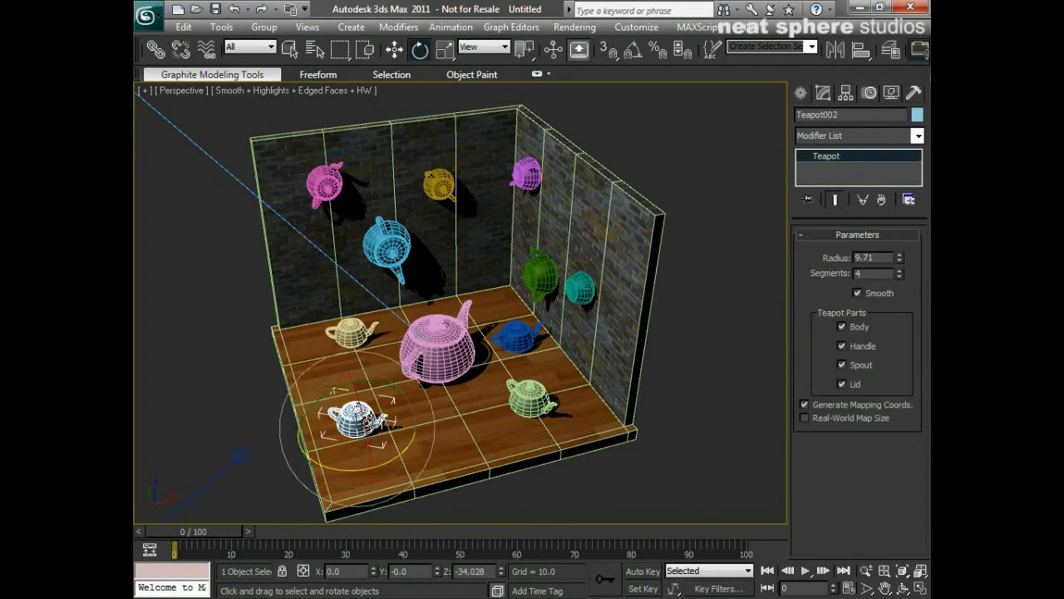
key("q")
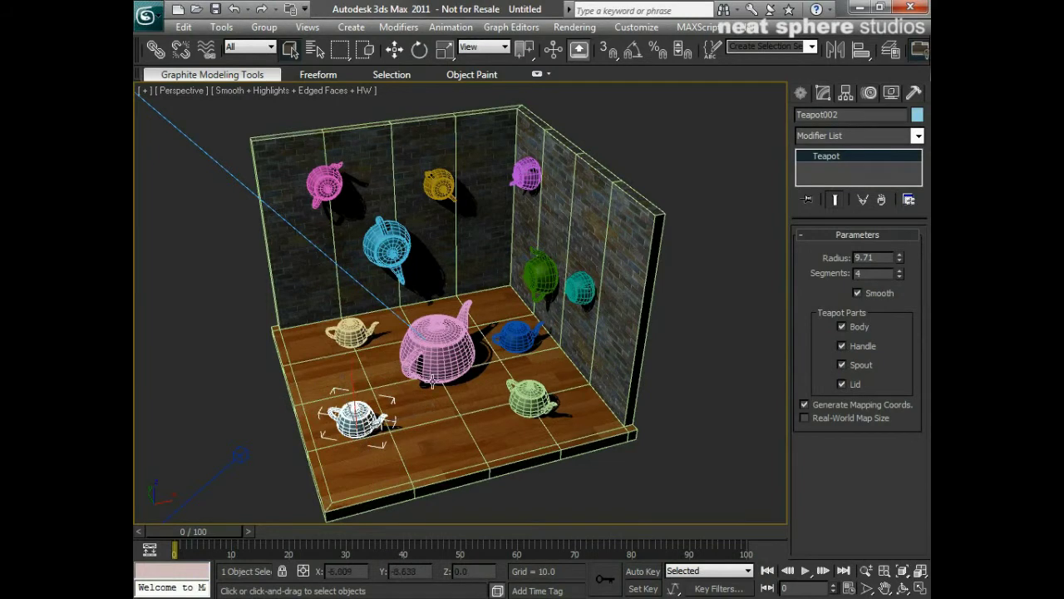
left_click(449, 354, "ctrl")
left_click(530, 397, "ctrl")
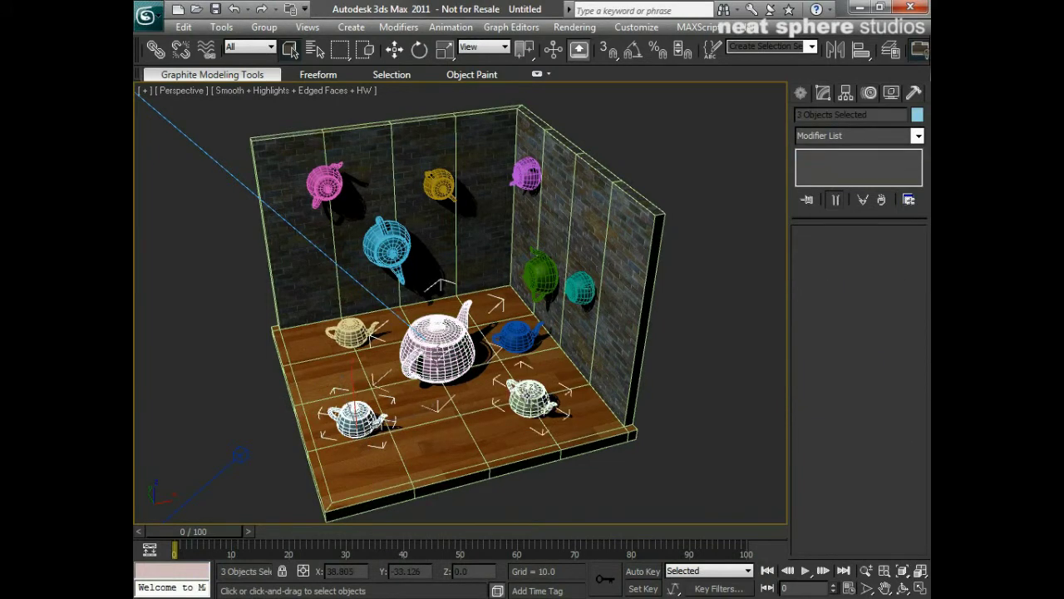
left_click(517, 336, "ctrl")
left_click(351, 332, "ctrl")
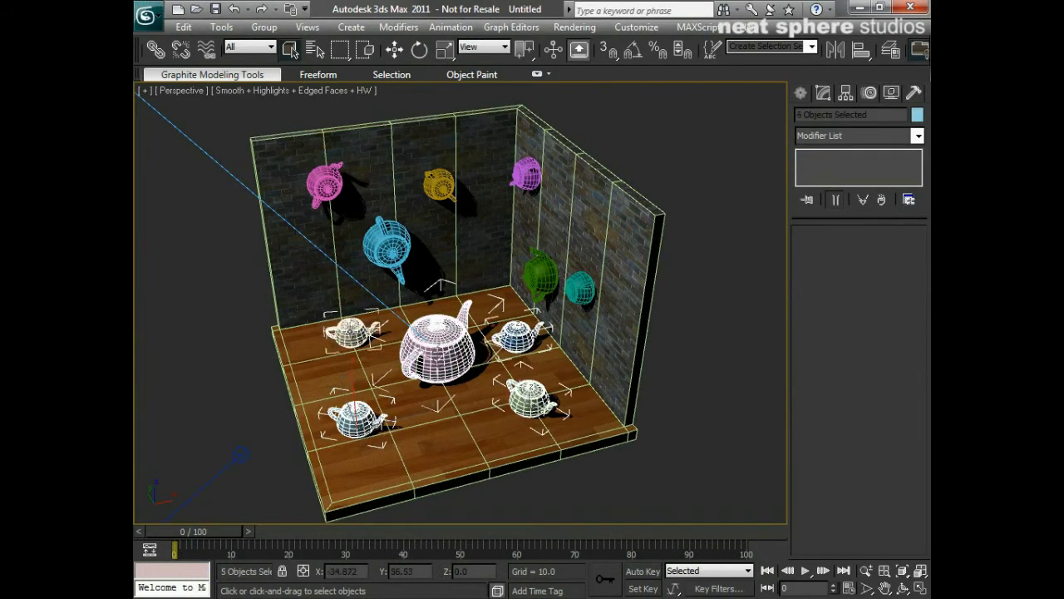
left_click(246, 347)
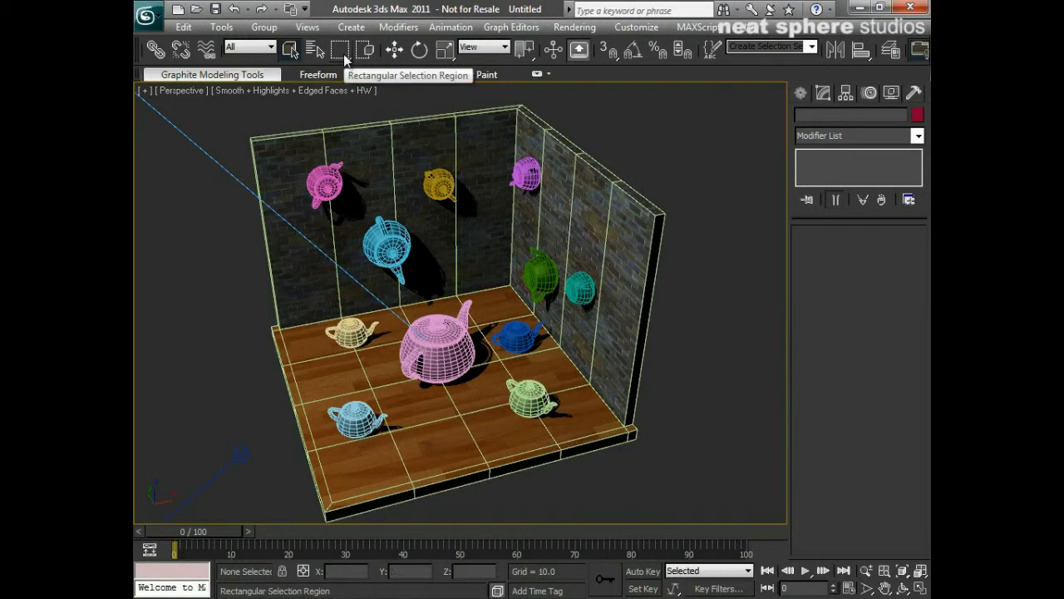
Step: Try selection regions over empty space and the room's wall edge, then clear the selection
left_click_drag(768, 118, 778, 154)
left_click_drag(670, 138, 701, 176)
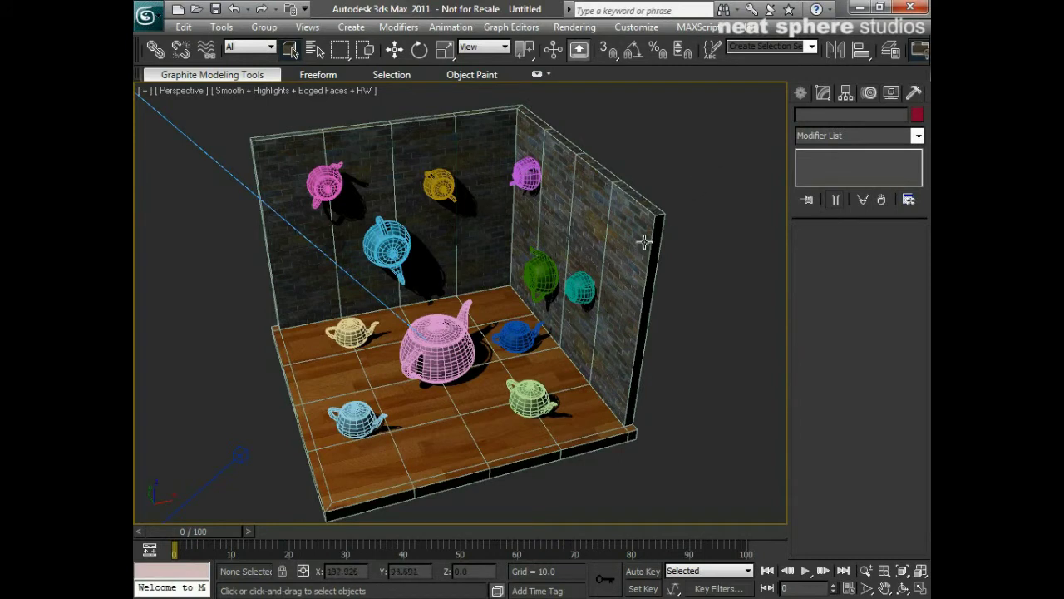
left_click(671, 218)
left_click(702, 167)
left_click_drag(708, 168, 638, 286)
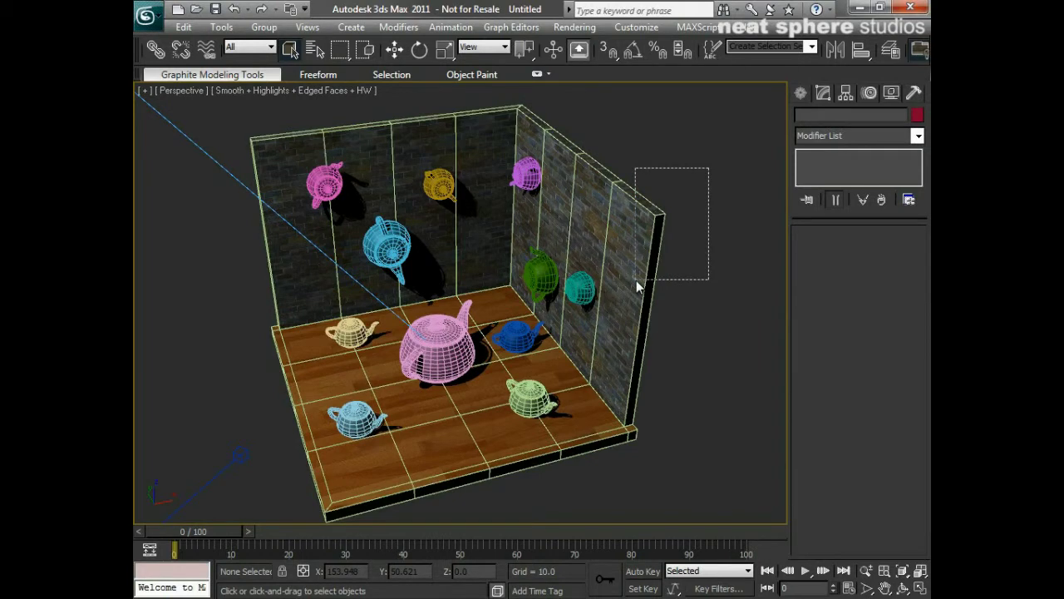
left_click_drag(637, 282, 618, 310)
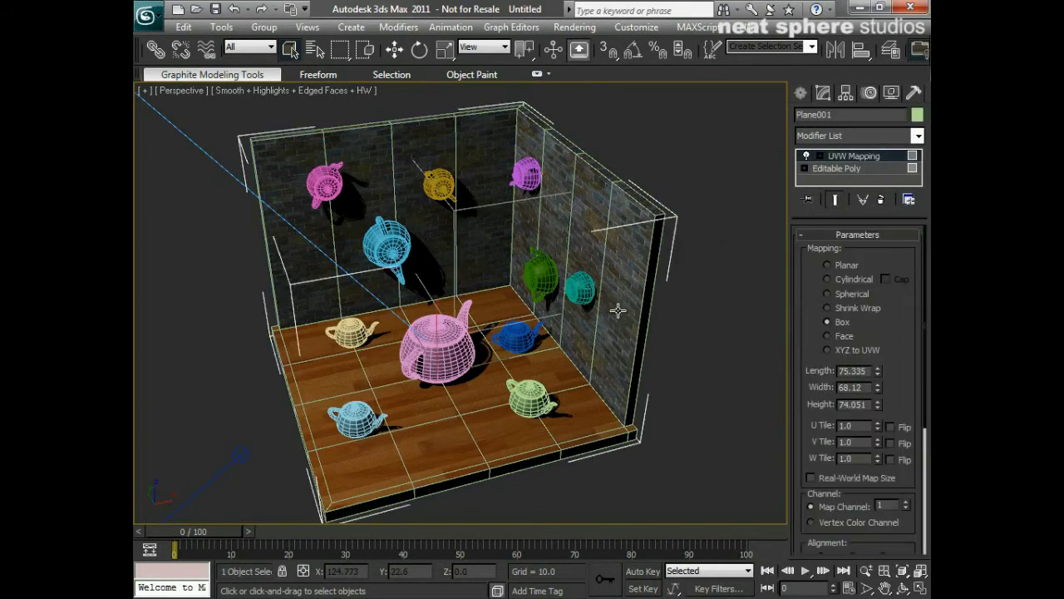
left_click(627, 491)
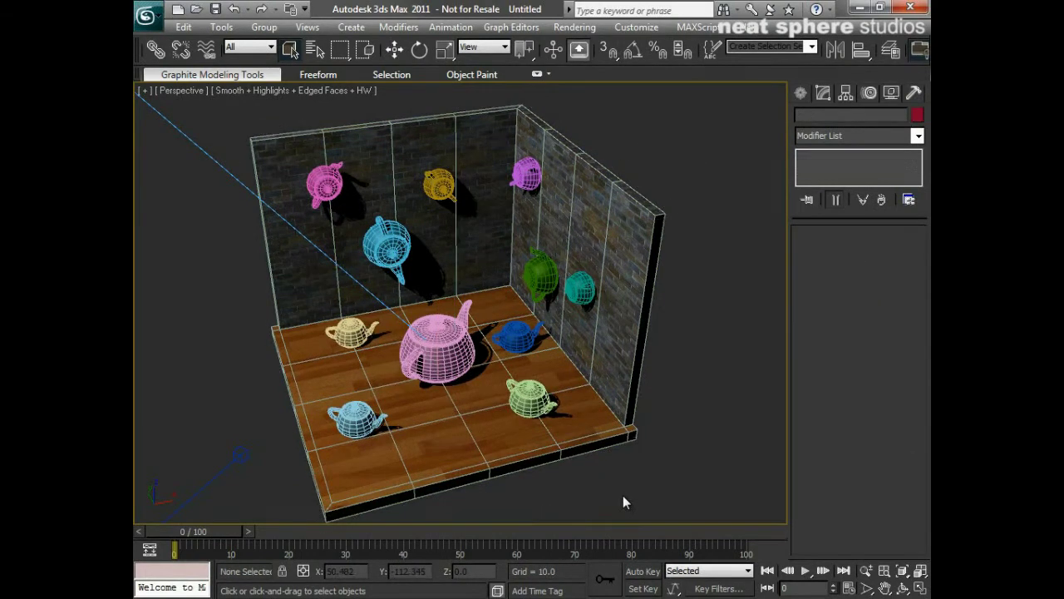
Step: Enclose three floor teapots, then sweep a crossing region over the room and two floor teapots
left_click(321, 377)
left_click_drag(342, 389, 410, 473)
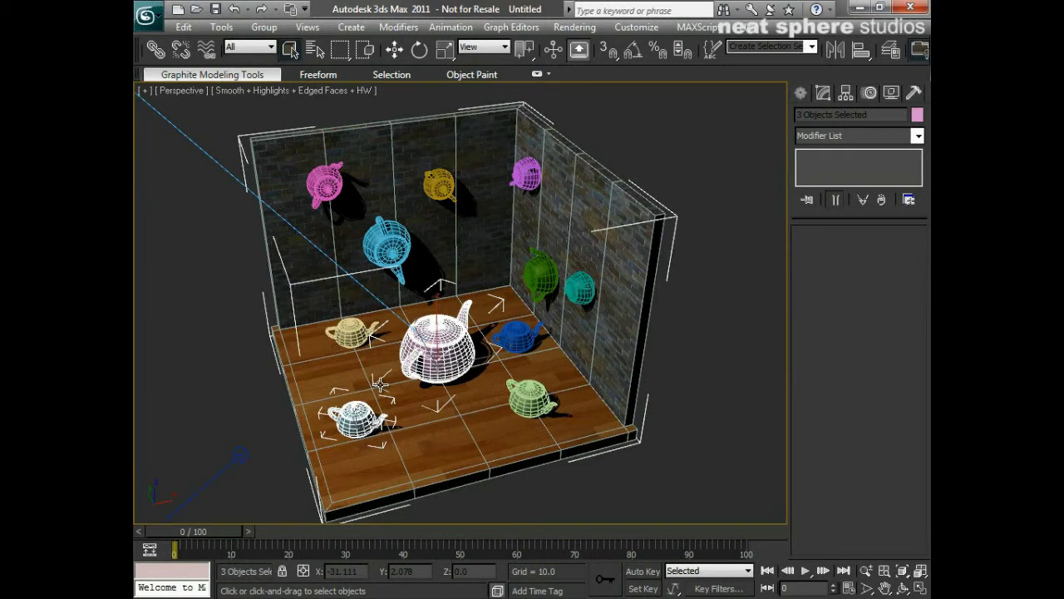
left_click(599, 489)
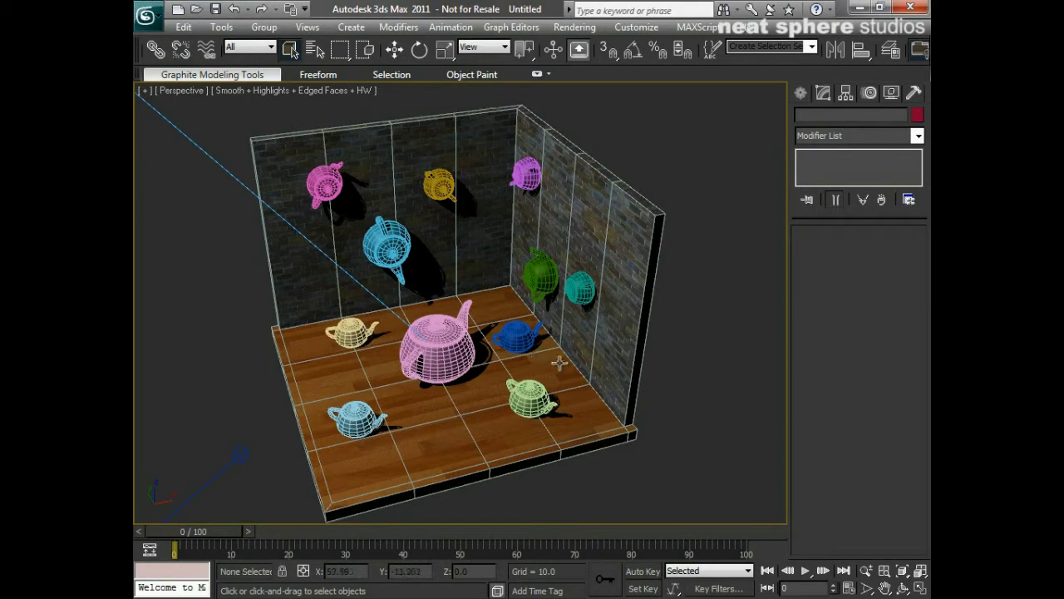
left_click_drag(548, 313, 495, 405)
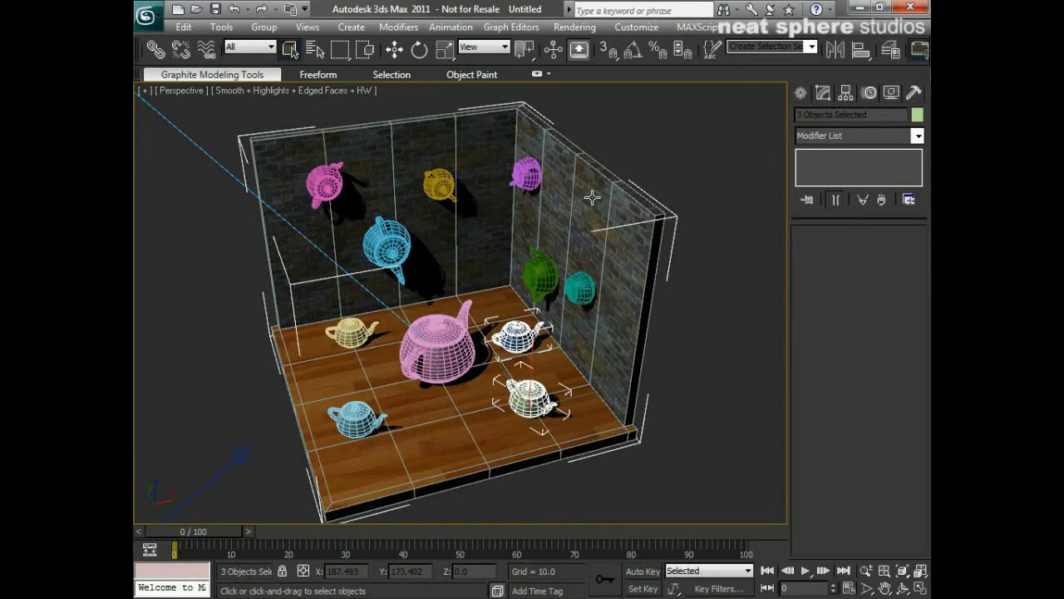
Step: Clear the selection and switch region selection from Crossing to Window mode
left_click(618, 134)
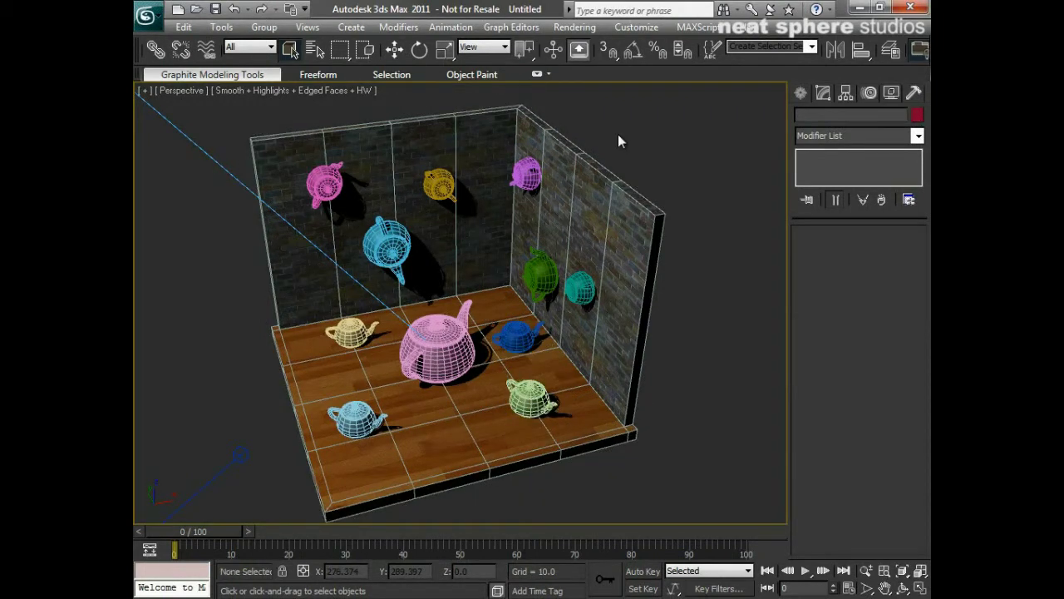
left_click(369, 52)
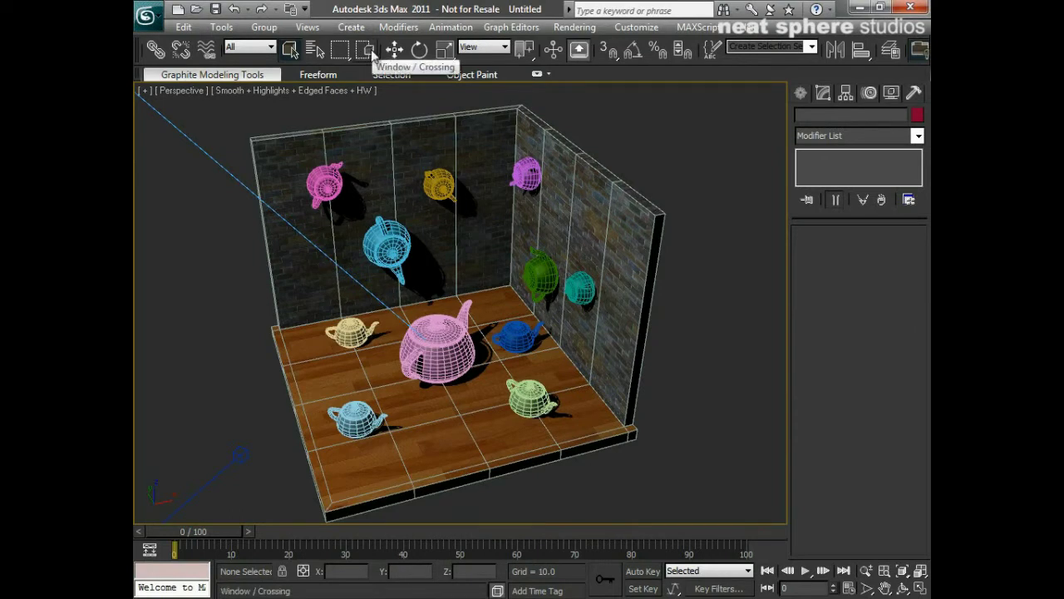
left_click(371, 50)
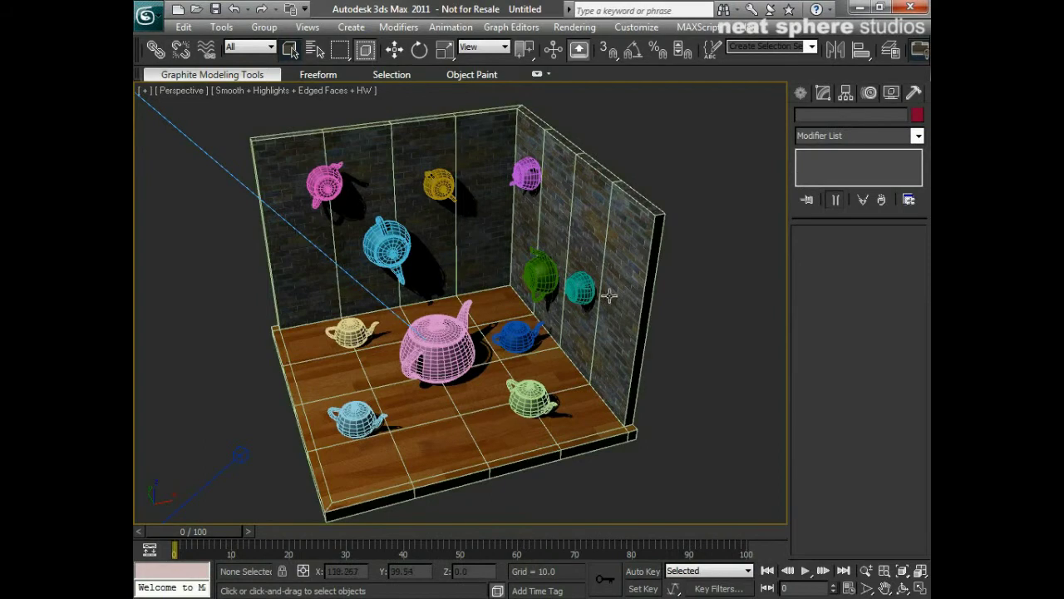
Step: Window-select four teapots, then only the yellow and purple back-wall teapots
left_click(614, 229)
left_click_drag(524, 413, 488, 434)
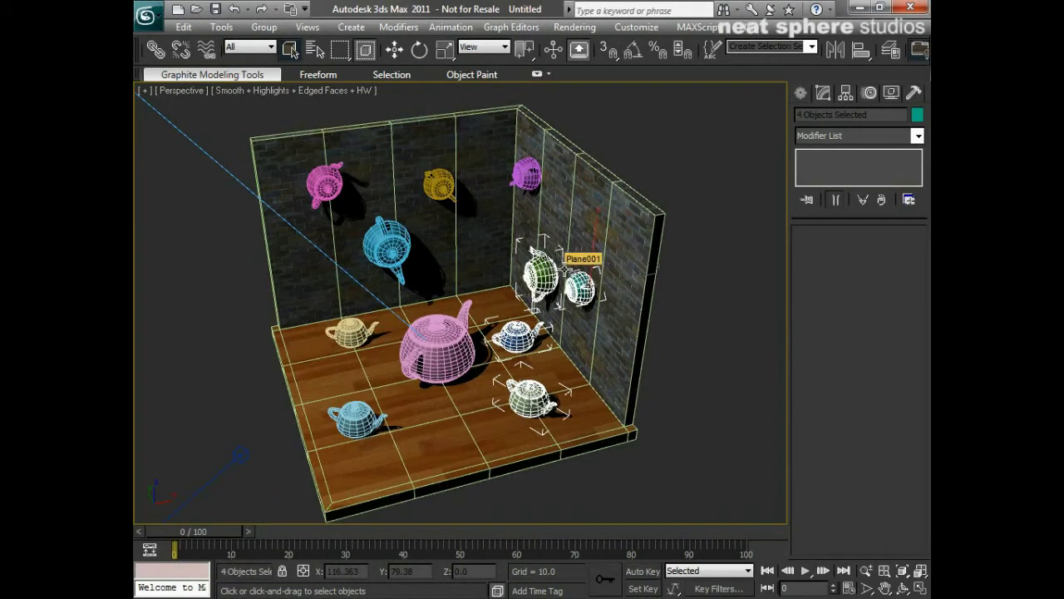
left_click(681, 176)
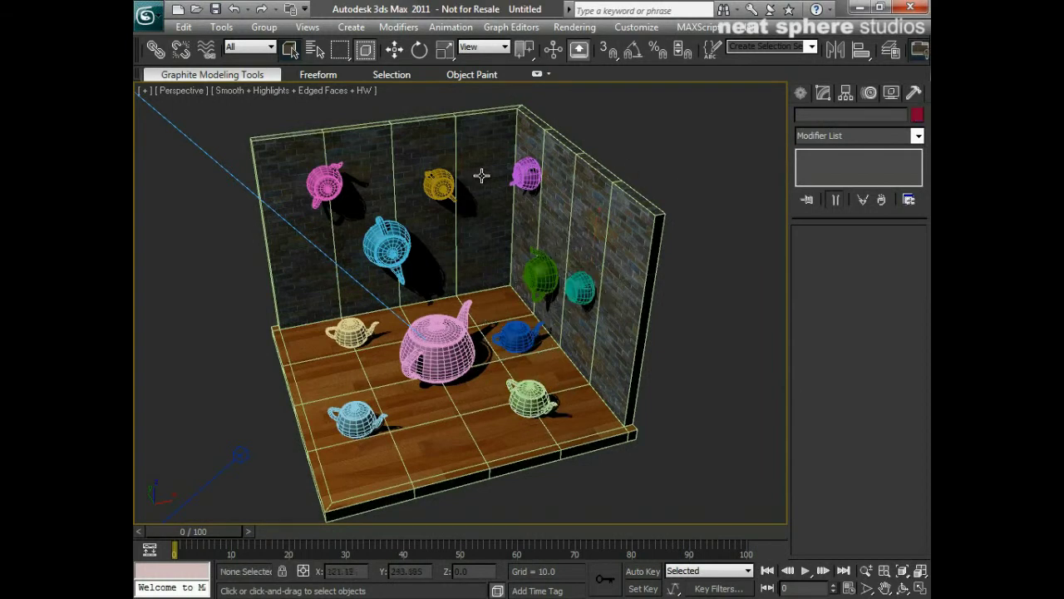
left_click_drag(561, 97, 410, 221)
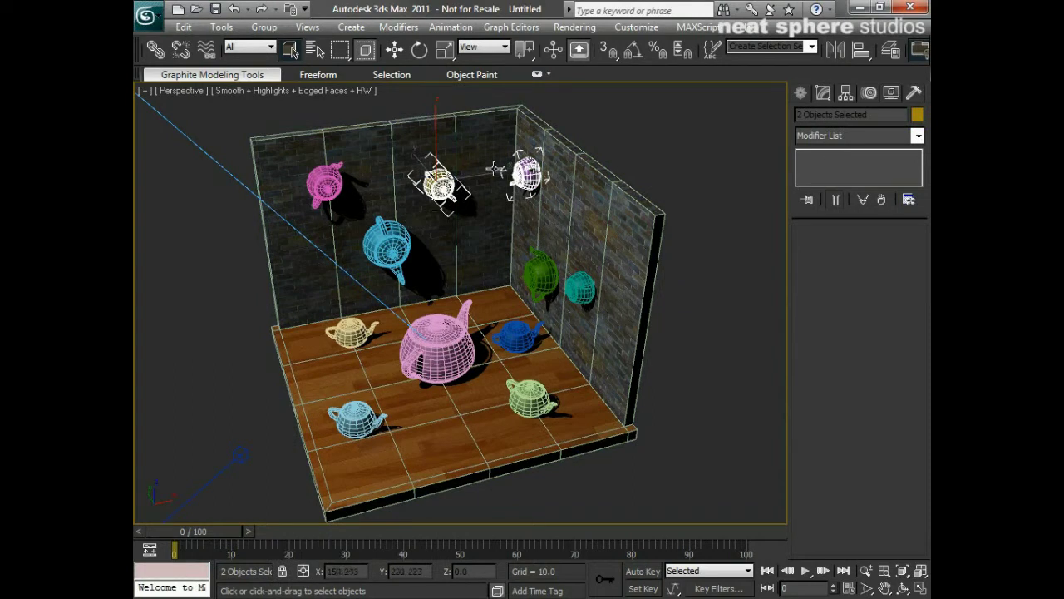
left_click(673, 145)
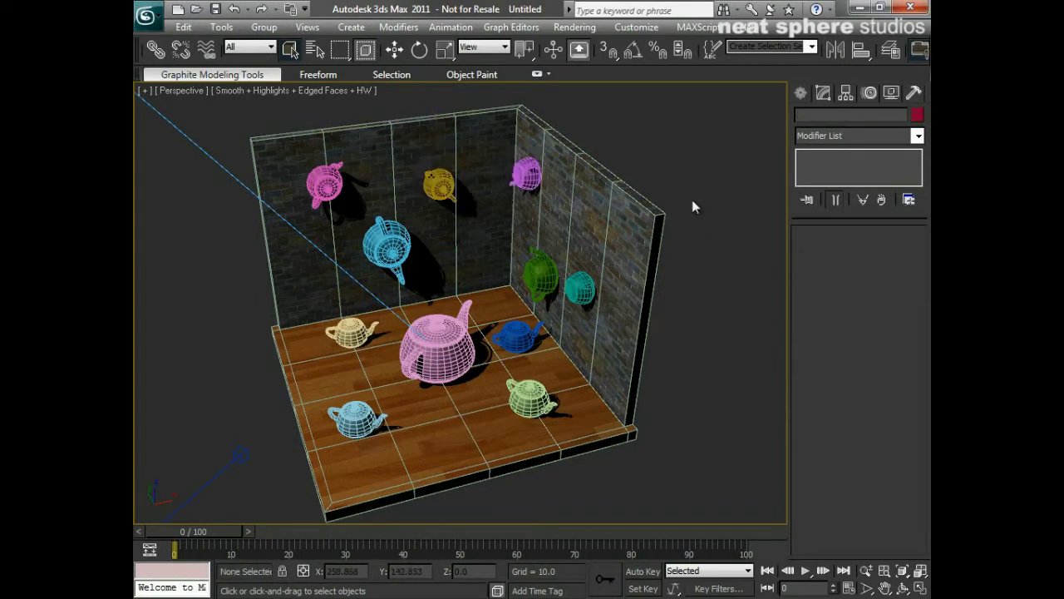
left_click_drag(662, 91, 209, 542)
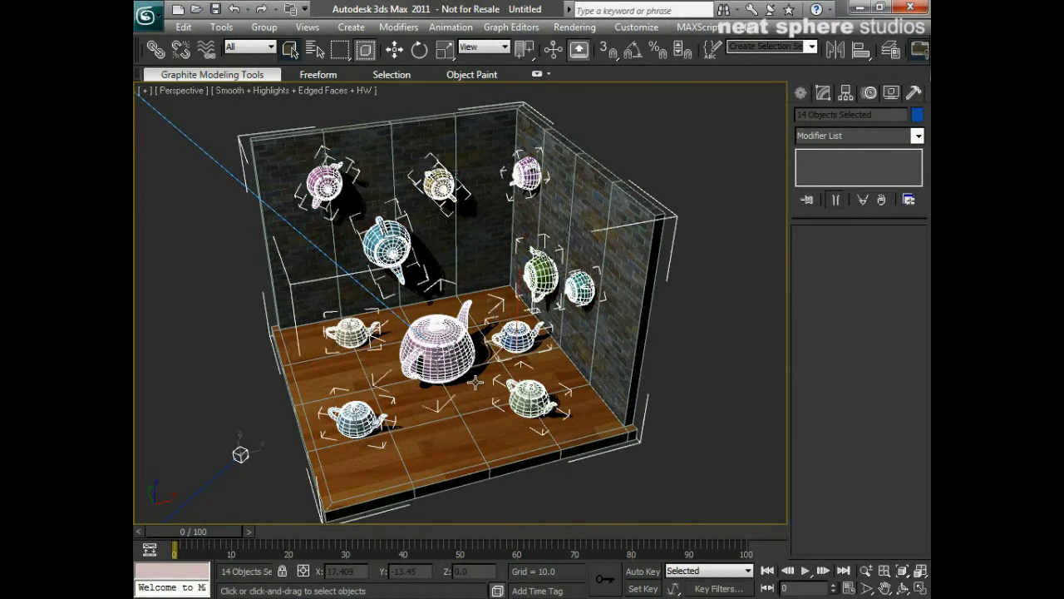
scroll(476, 382, "down", 6)
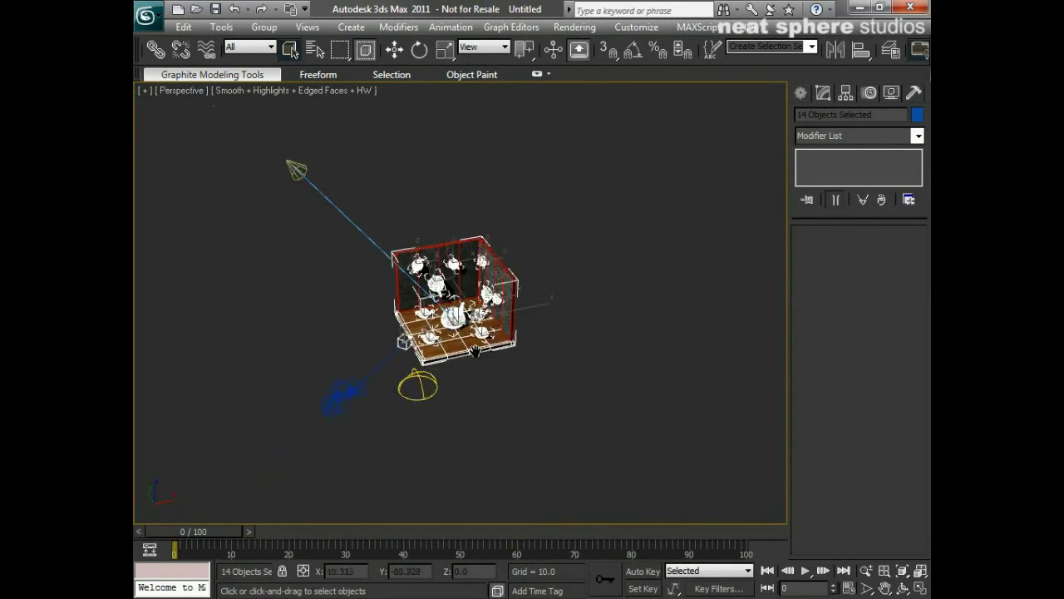
left_click(394, 49)
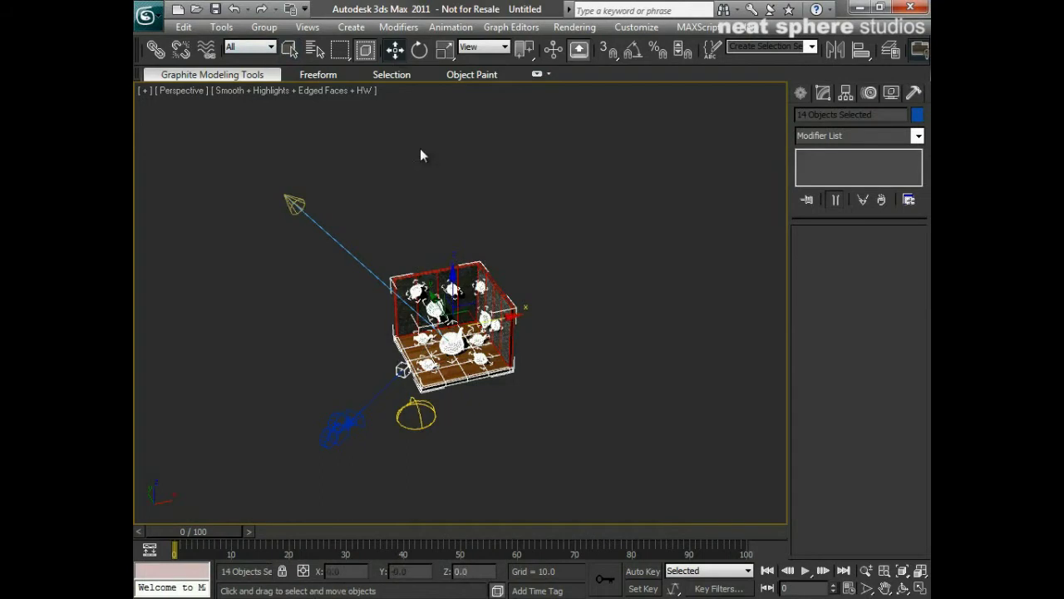
mouse_move(511, 318)
left_mouse_down()
mouse_move(632, 299)
mouse_move(466, 335)
mouse_move(310, 349)
mouse_move(353, 356)
mouse_move(519, 333)
left_mouse_up()
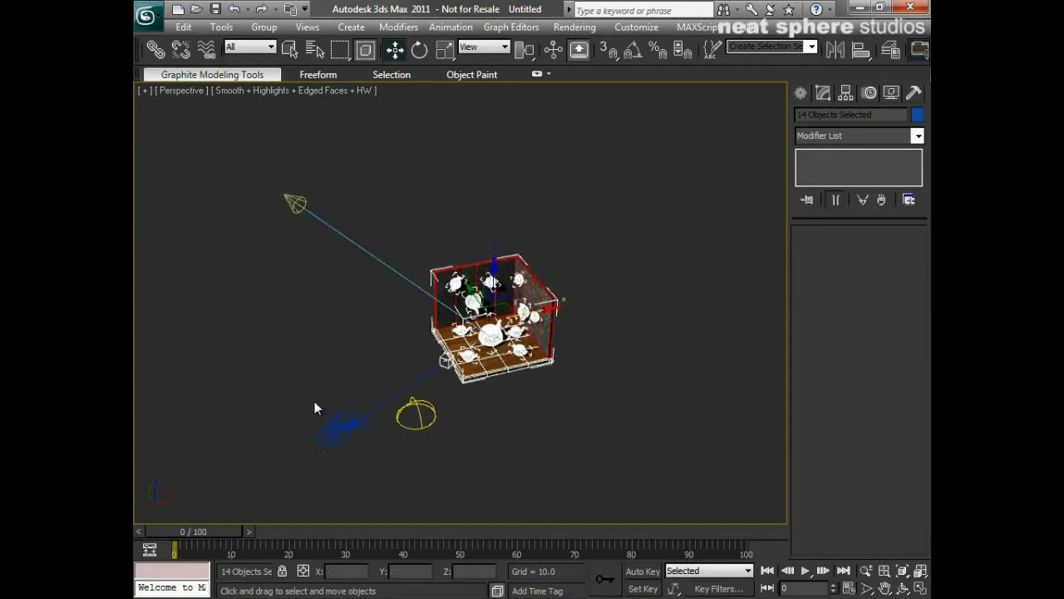
key("ctrl+z")
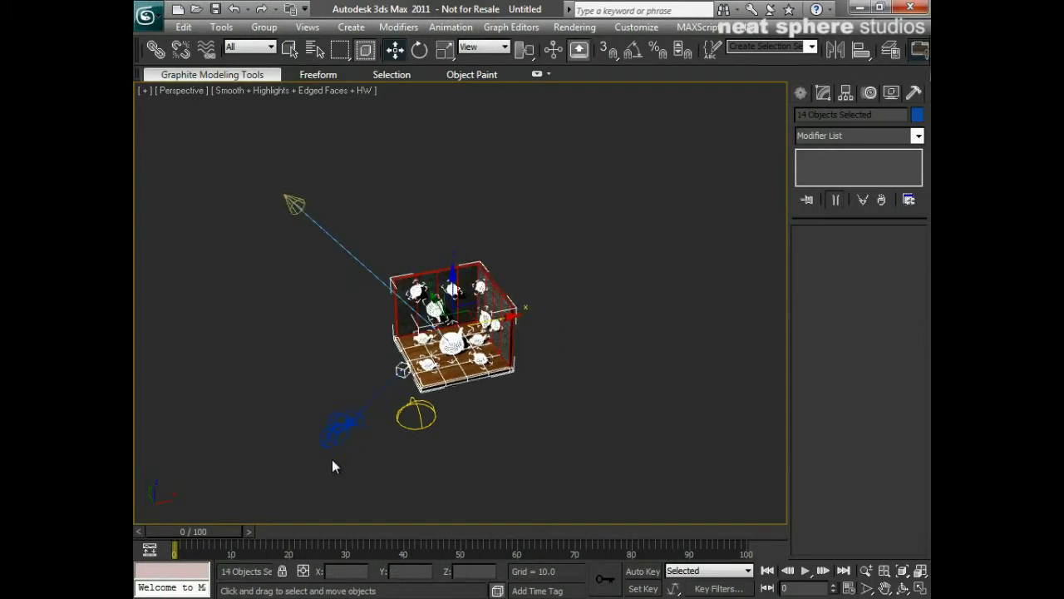
left_click_drag(518, 314, 495, 336)
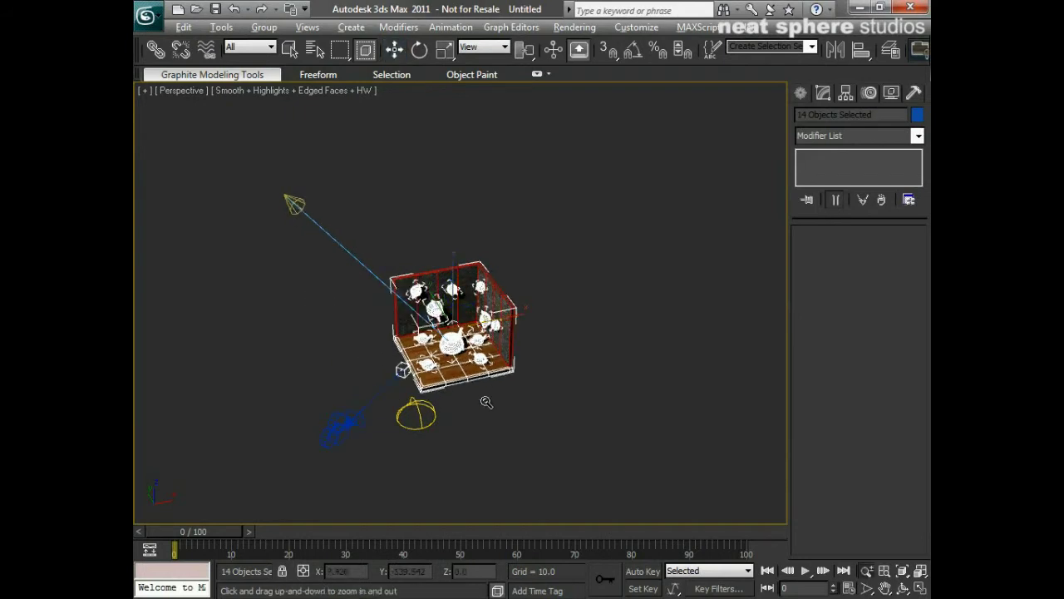
scroll(491, 374, "up", 10)
left_click_drag(502, 371, 278, 454)
right_click(278, 454)
left_click(249, 287)
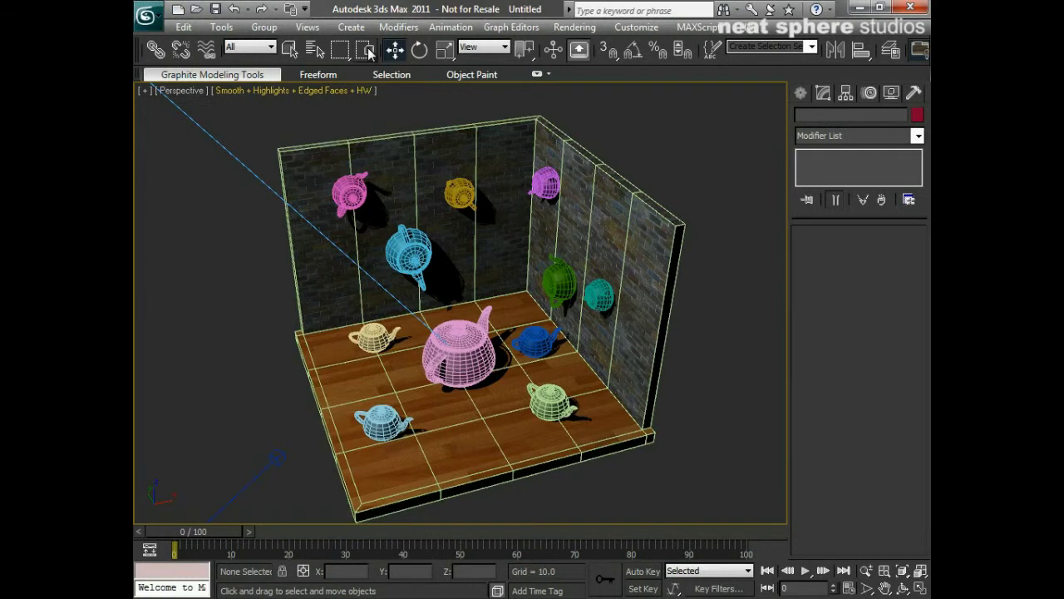
Step: Browse the Selection Region flyout's shapes, moving past lasso toward Paint Selection Region
left_click(340, 61)
mouse_move(340, 56)
left_mouse_down()
mouse_move(345, 170)
mouse_move(346, 98)
left_mouse_up()
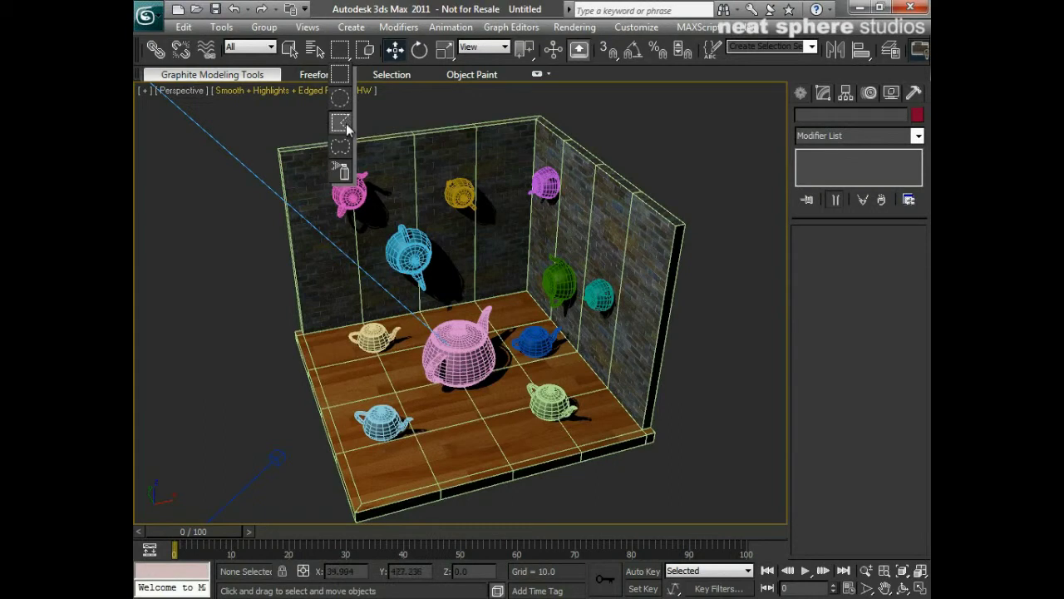
left_click_drag(346, 124, 343, 175)
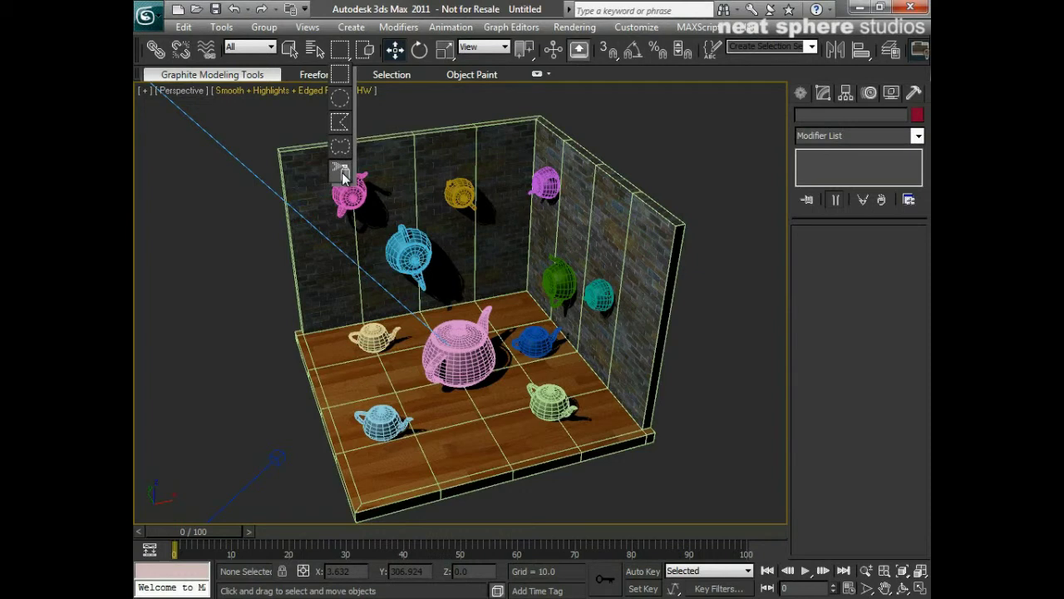
mouse_move(342, 177)
left_mouse_down()
mouse_move(344, 100)
mouse_move(343, 172)
left_mouse_up()
Step: Choose Paint Selection Region, then select Teapot001 and isolate it in the Perspective view
left_click_drag(339, 167, 340, 168)
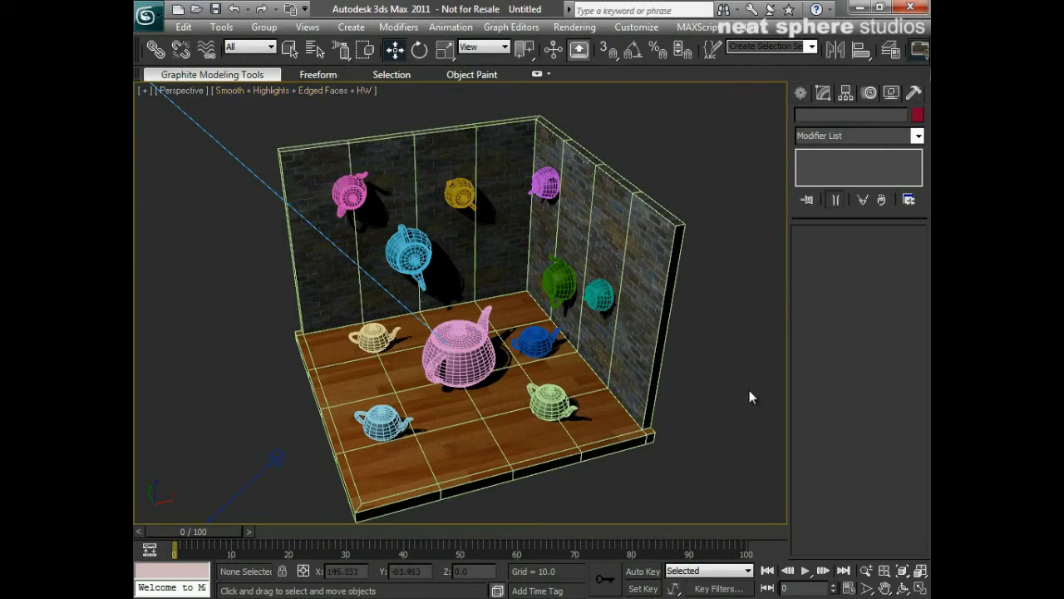
left_click(481, 360)
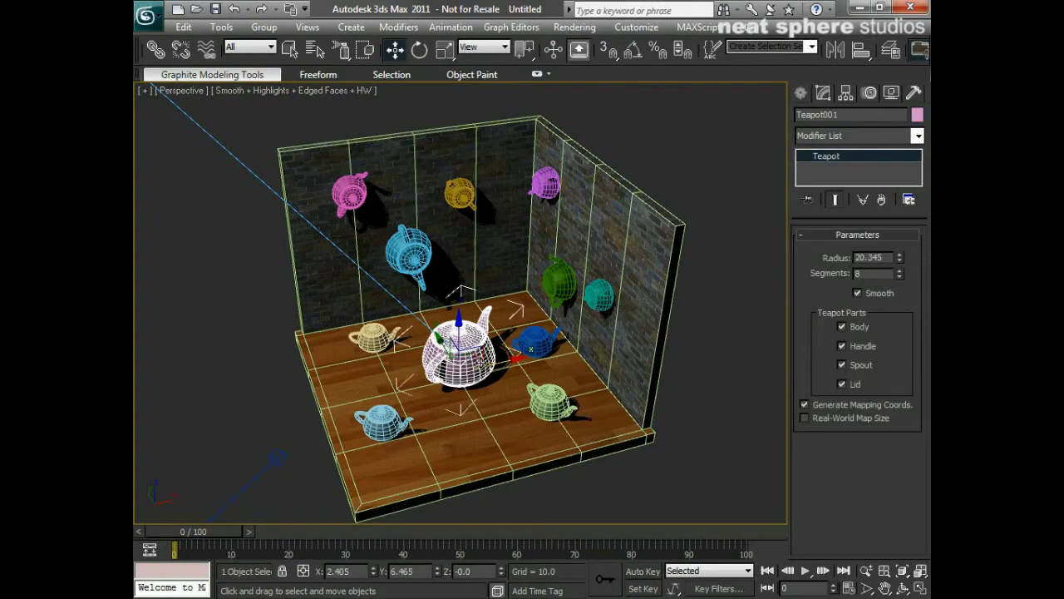
key("q")
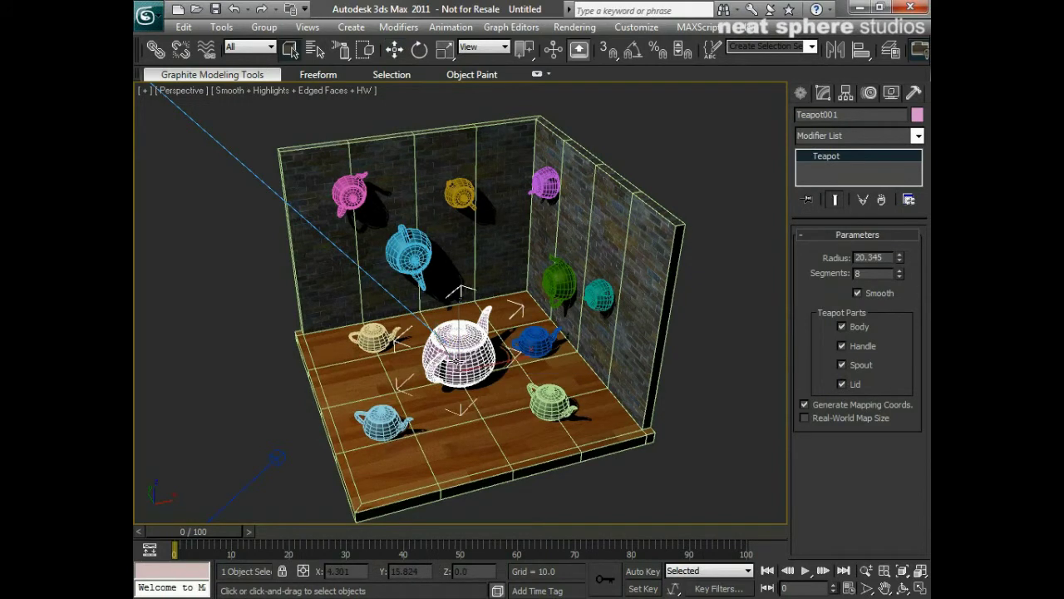
right_click(471, 337)
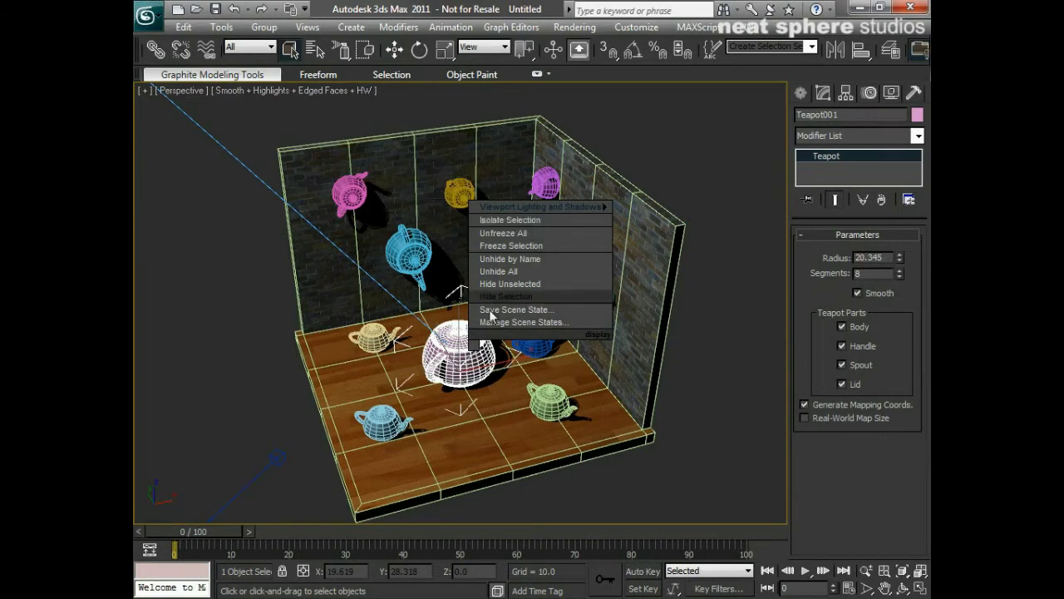
left_click(503, 219)
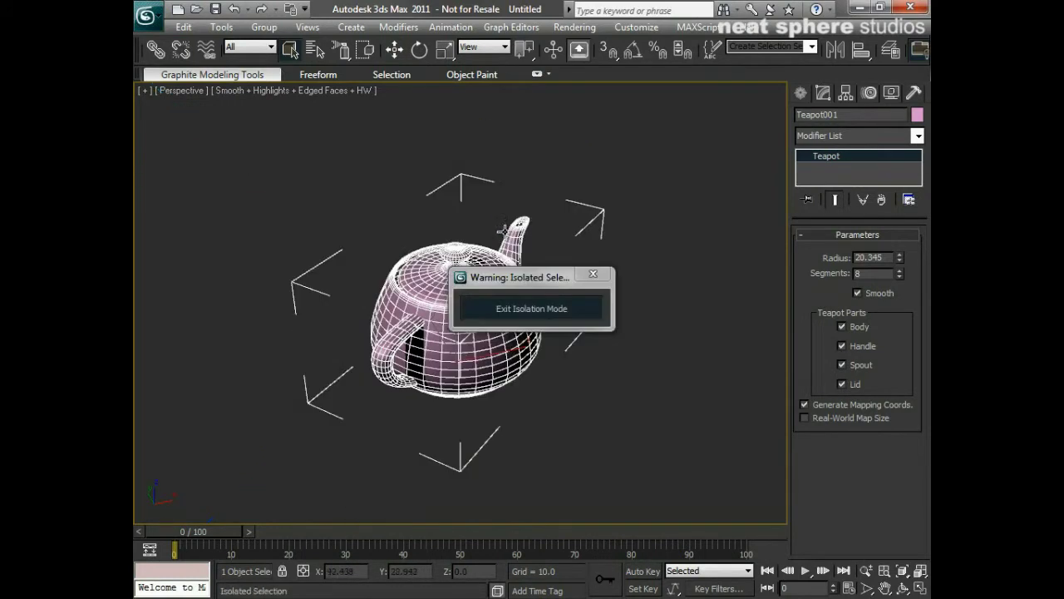
left_click_drag(542, 284, 261, 547)
Step: Orbit until the spout points left and raise the teapot's segments from 8 to 12
middle_click_drag(524, 391, 492, 383, "alt")
scroll(489, 380, "up", 4)
scroll(486, 375, "up", 3)
middle_click_drag(378, 337, 568, 332, "alt")
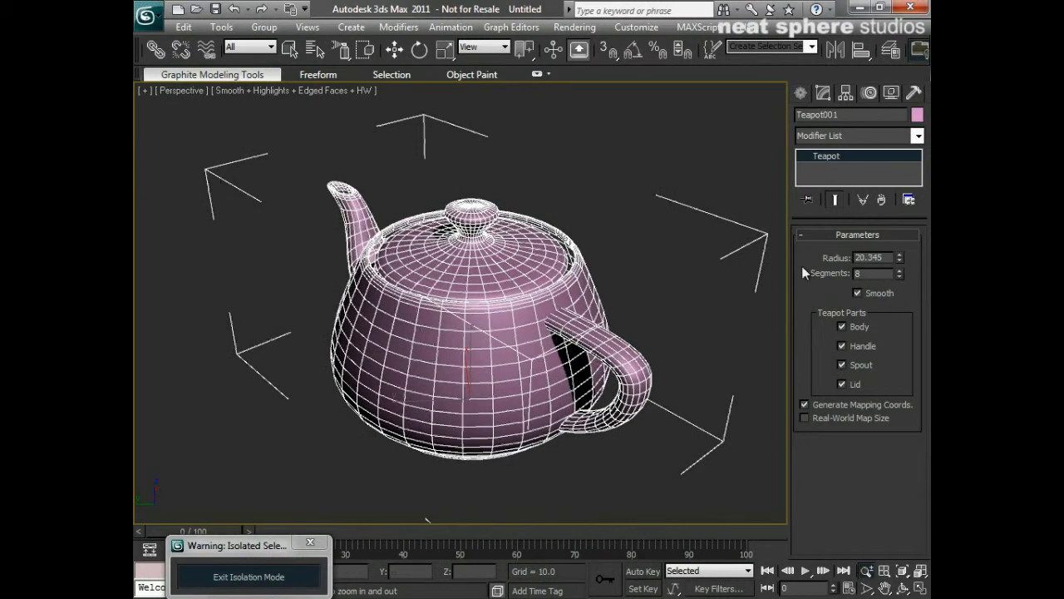
double_click(899, 271)
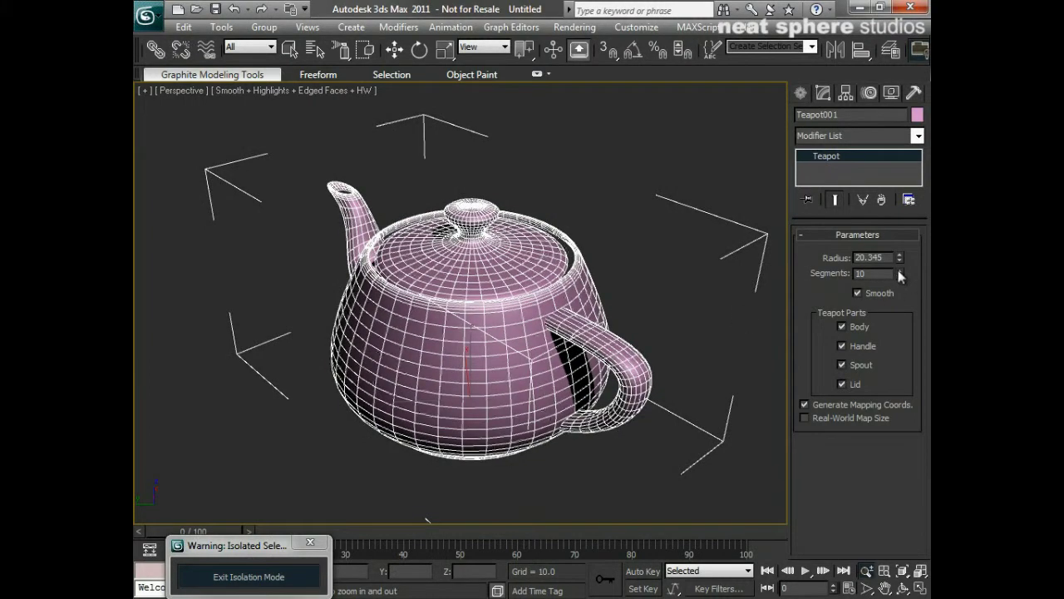
double_click(899, 272)
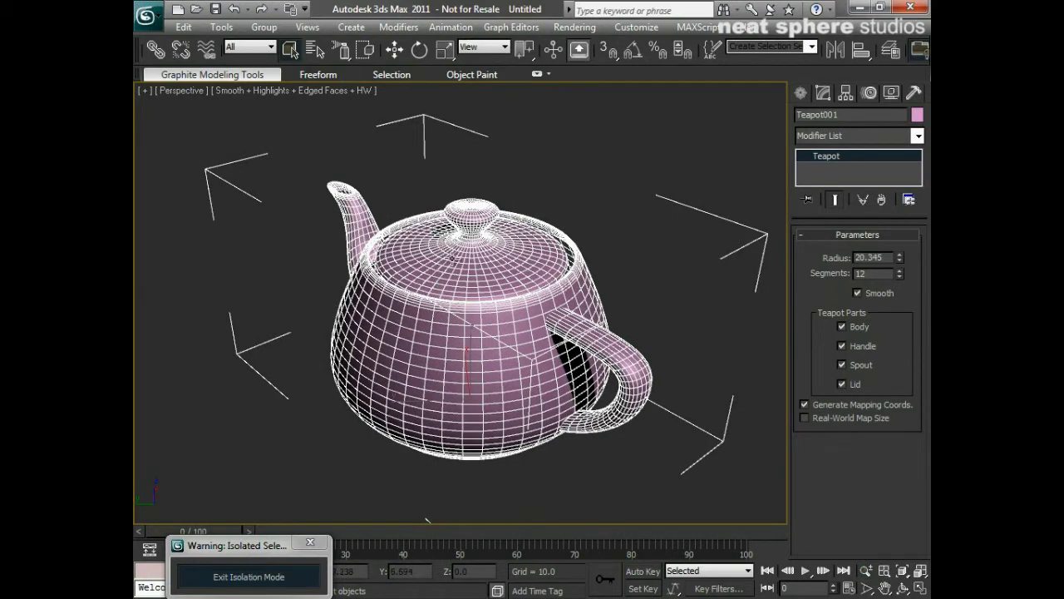
Step: Convert Teapot001 to Editable Poly through the quad menu's Convert To submenu
right_click(453, 259)
mouse_move(480, 400)
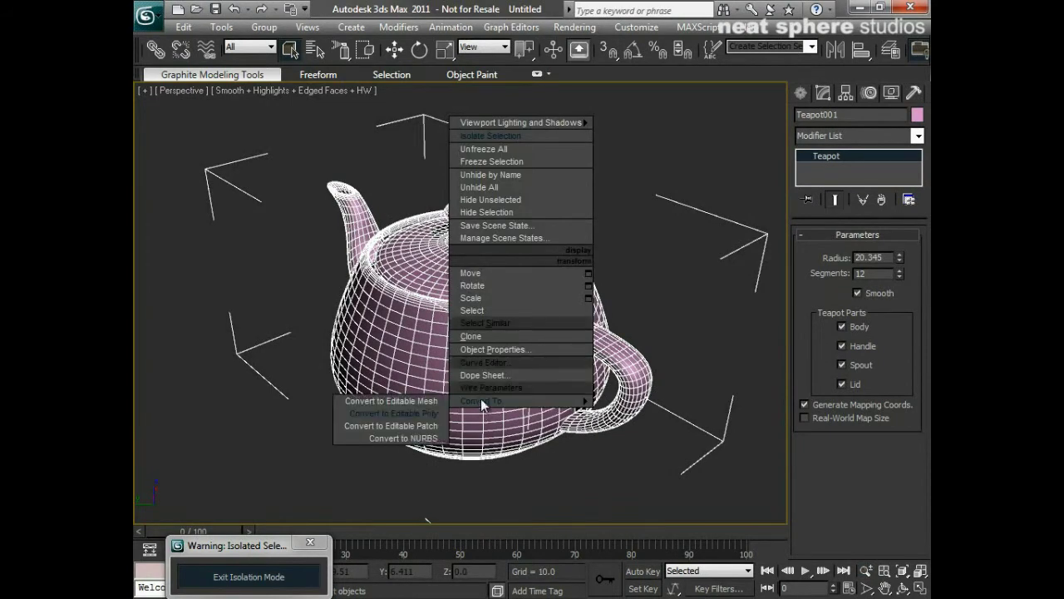
left_click(428, 413)
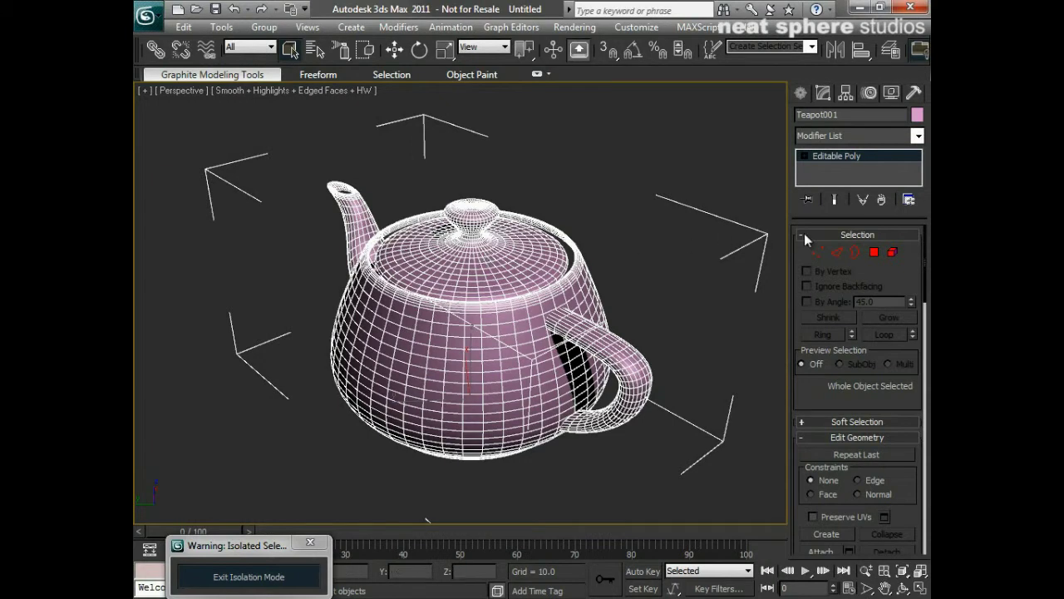
Step: Enter Polygon sub-object mode and pick several polygons on the teapot's front
left_click(874, 252)
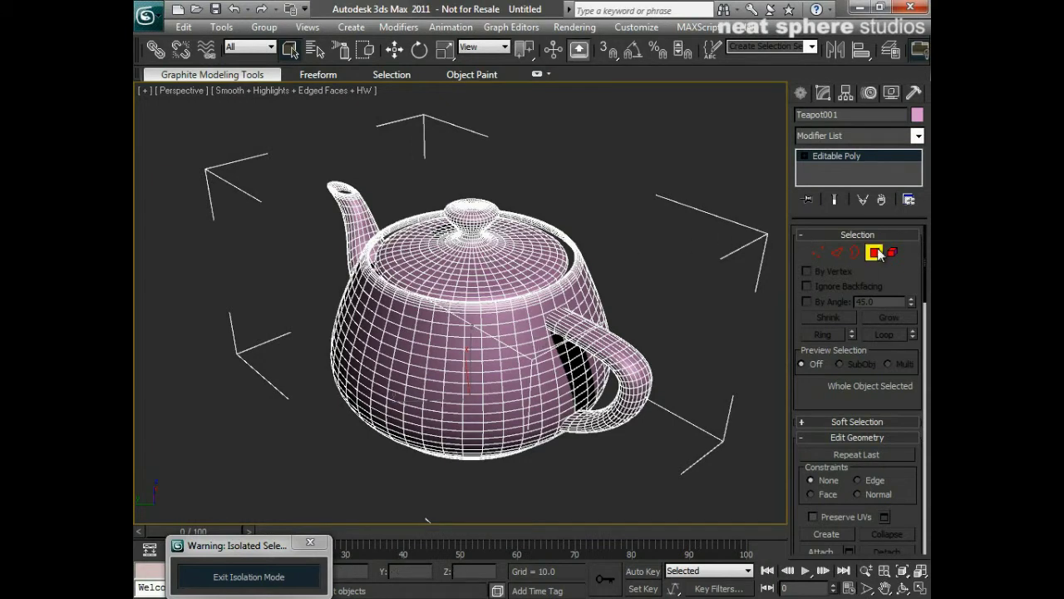
left_click(436, 341)
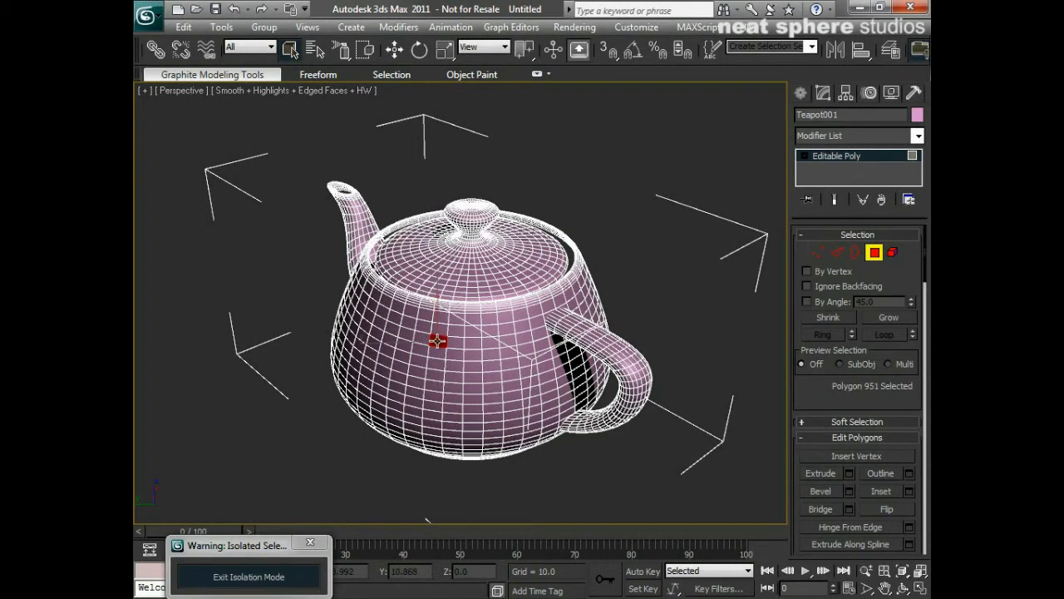
left_click(459, 353, "ctrl")
left_click(437, 351, "ctrl")
left_click(470, 344, "ctrl")
left_click(472, 356, "ctrl")
left_click(473, 399, "ctrl")
Step: Extend the lower polygon patch leftward, then clear the polygon selection
left_click(451, 403, "ctrl")
left_click(439, 399, "ctrl")
left_click(427, 401, "ctrl")
left_click(437, 407, "ctrl")
left_click(453, 408, "ctrl")
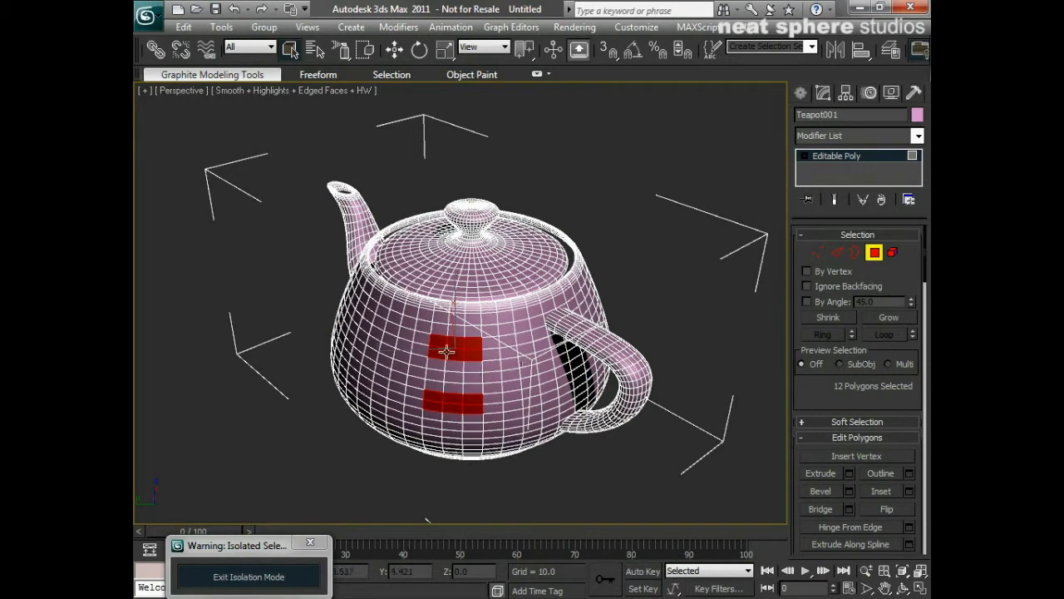
left_click(544, 471)
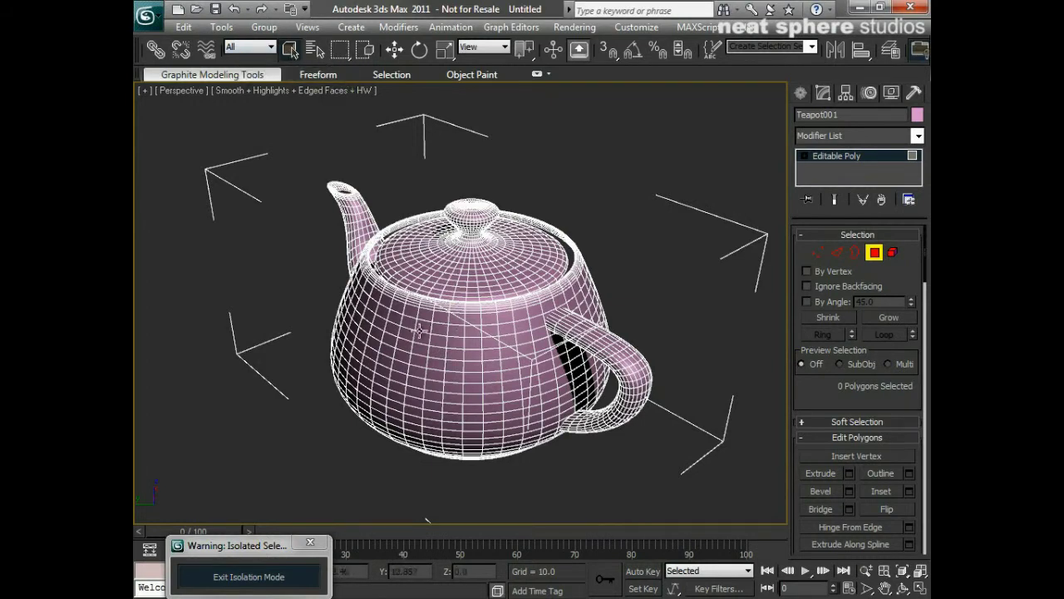
left_click_drag(420, 329, 508, 403)
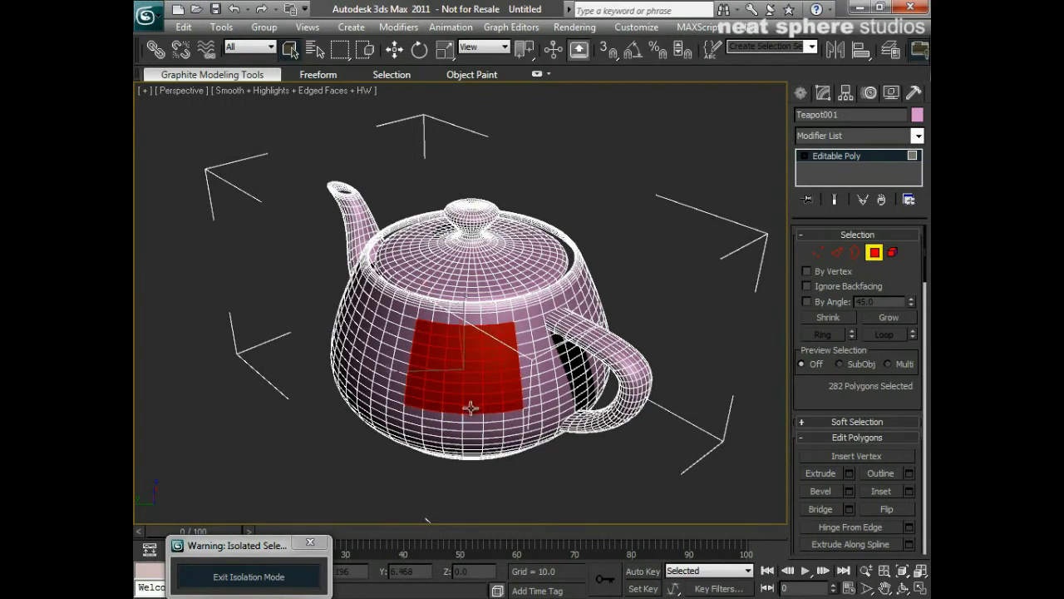
left_click(475, 470)
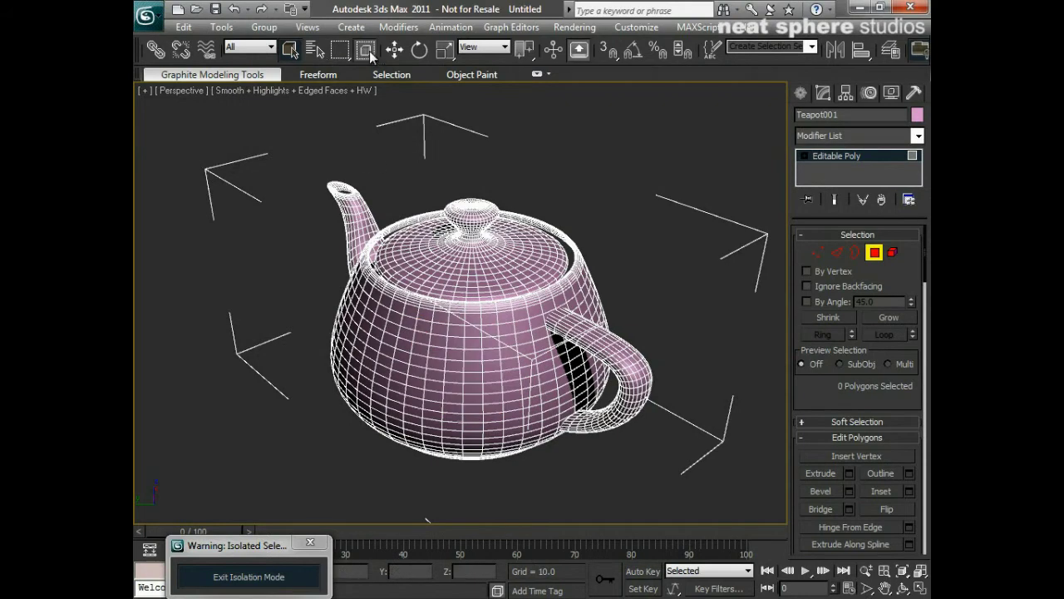
left_click(405, 333)
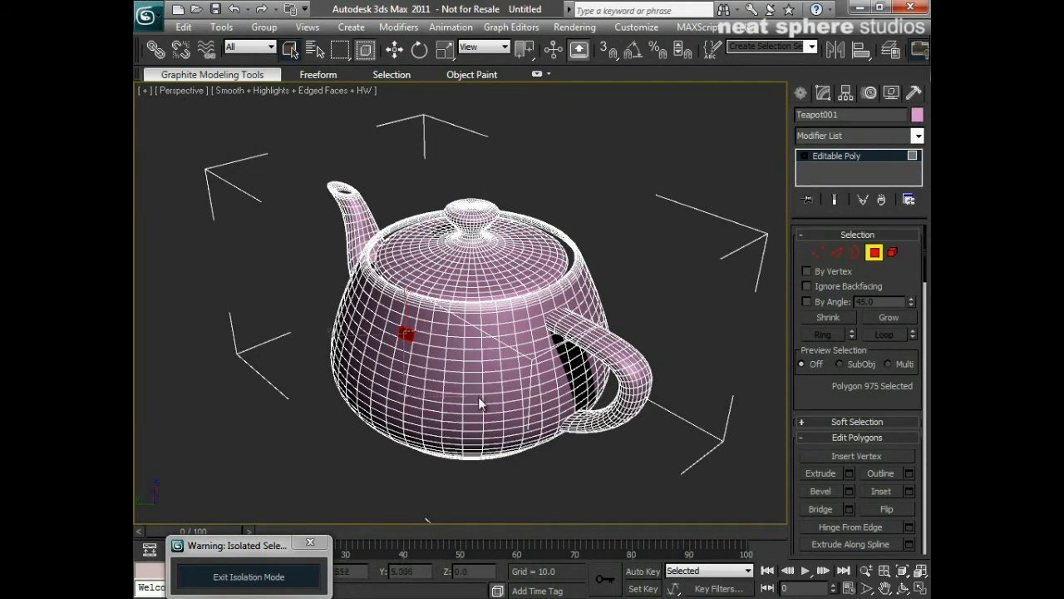
left_click_drag(405, 332, 478, 403, "ctrl")
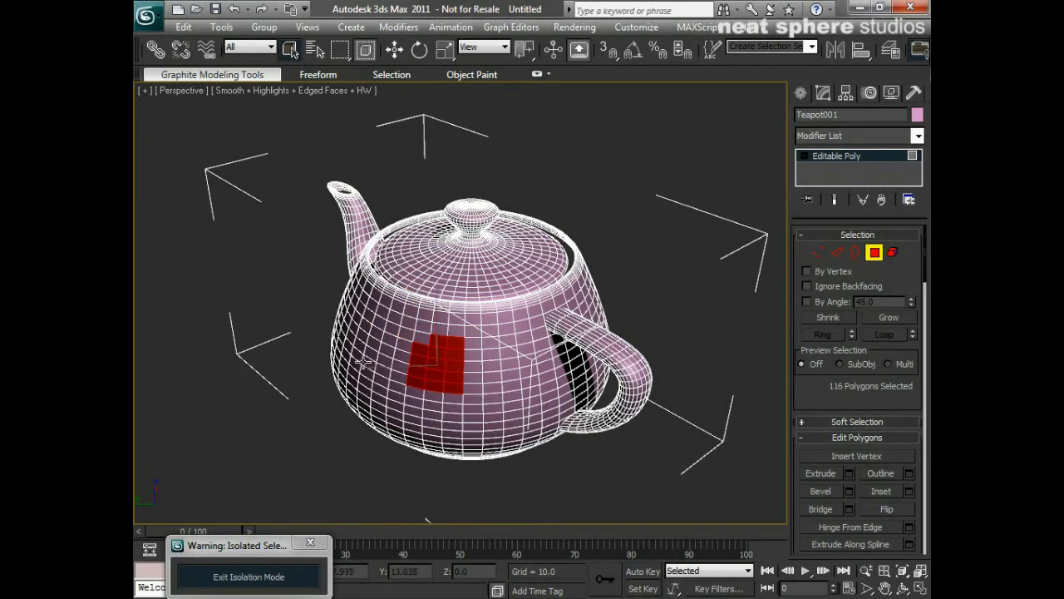
key("ctrl+d")
Step: Switch to Circular Selection Region and select a circular patch of 427 polygons
left_click_drag(346, 56, 333, 97)
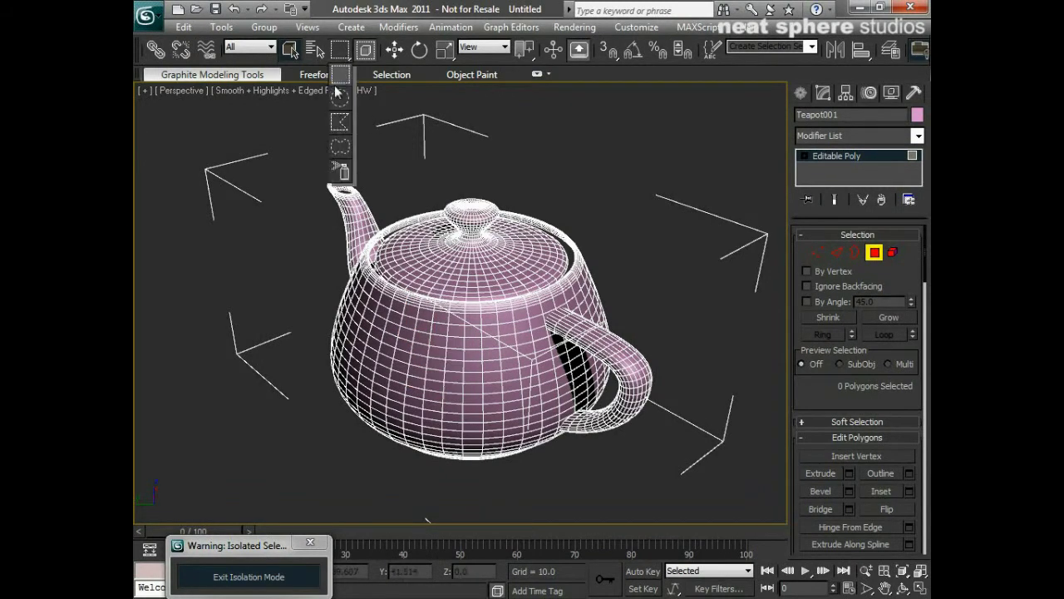
left_click_drag(335, 185, 345, 95)
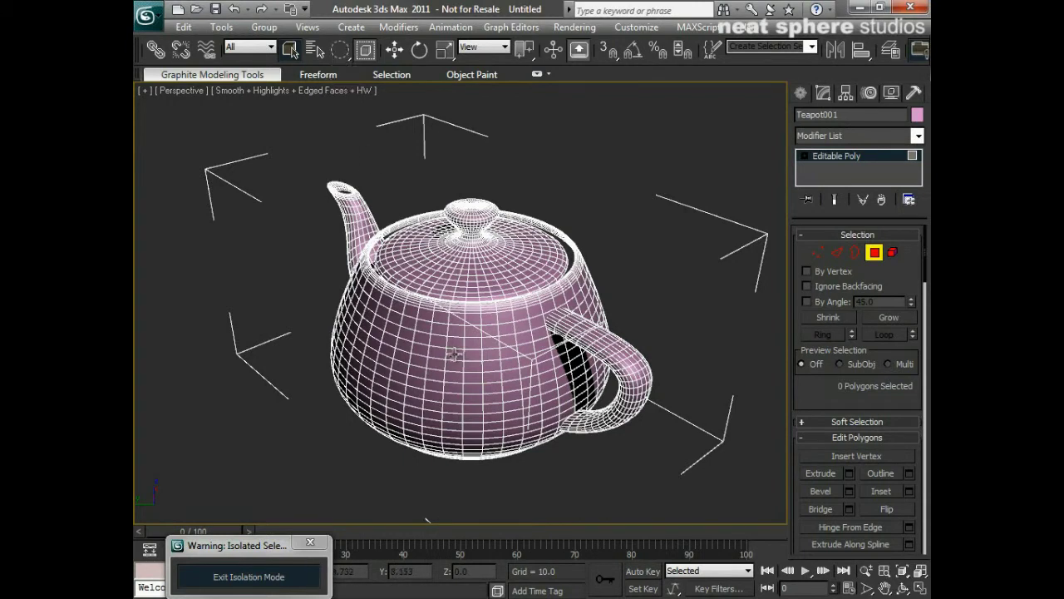
left_click(455, 354)
left_click_drag(455, 352, 489, 413)
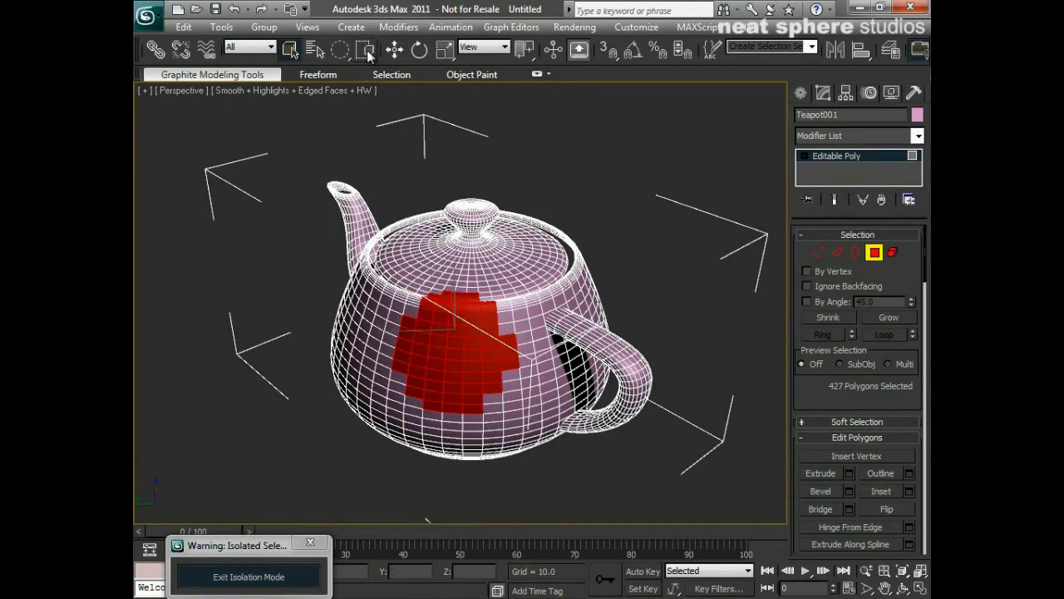
Step: Select a larger 716-polygon circular patch, clear it, and switch the region to Fence
left_click(300, 281)
left_click(454, 353)
left_click_drag(497, 430, 500, 433)
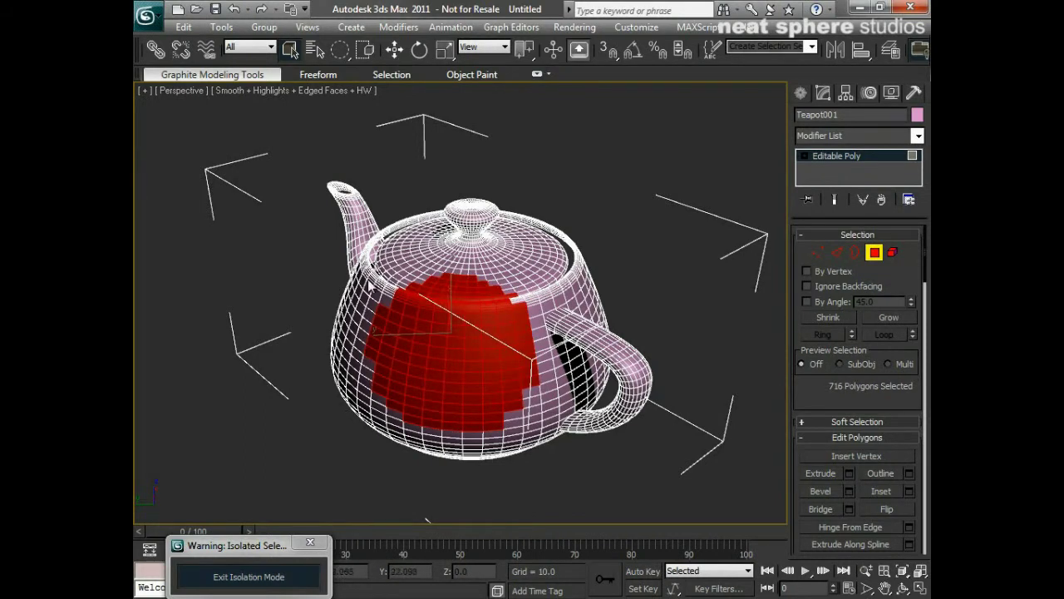
left_click(311, 243)
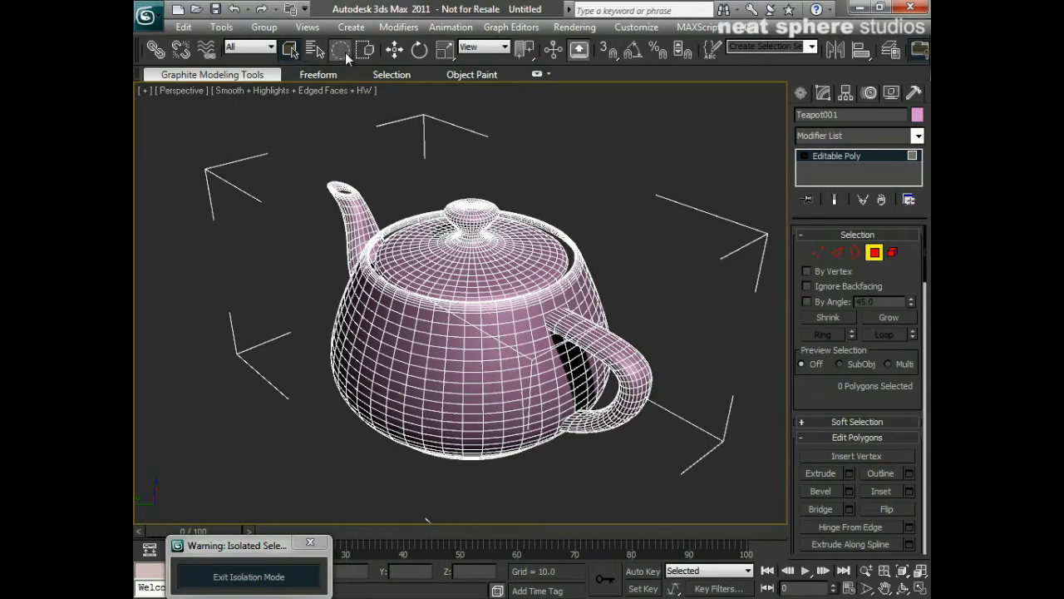
left_click_drag(340, 50, 343, 126)
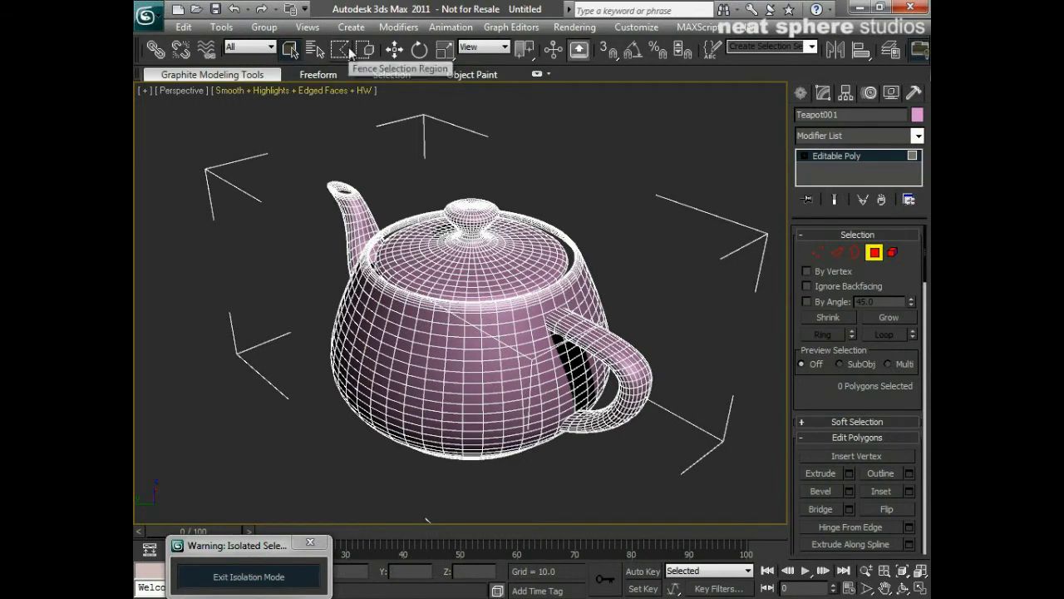
left_click(438, 329)
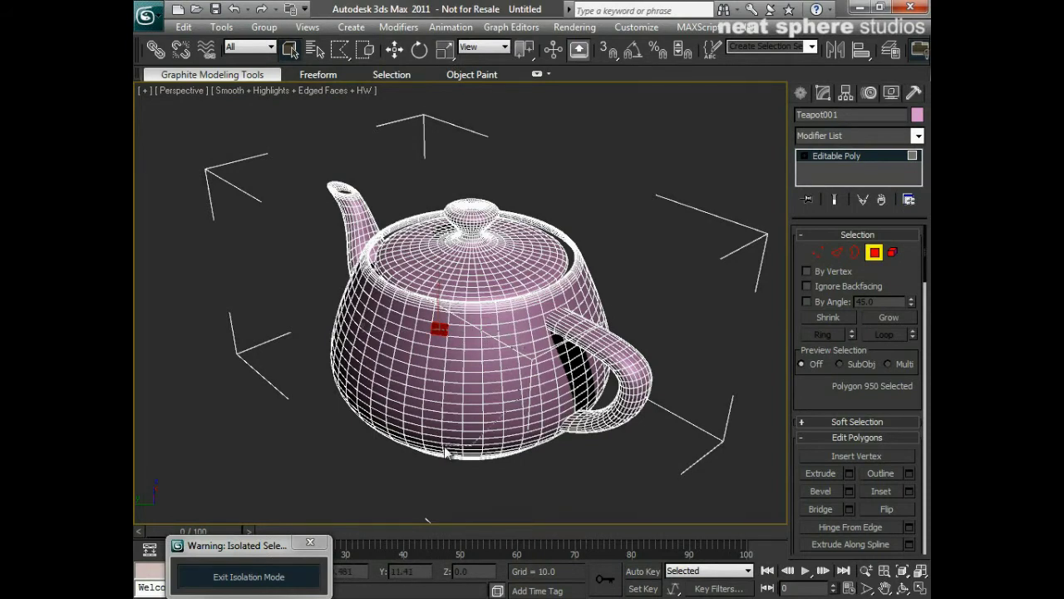
left_click(224, 310)
left_click(354, 114)
left_click(416, 144)
left_click(338, 242)
left_click(283, 301)
left_click(311, 332)
right_click(448, 355)
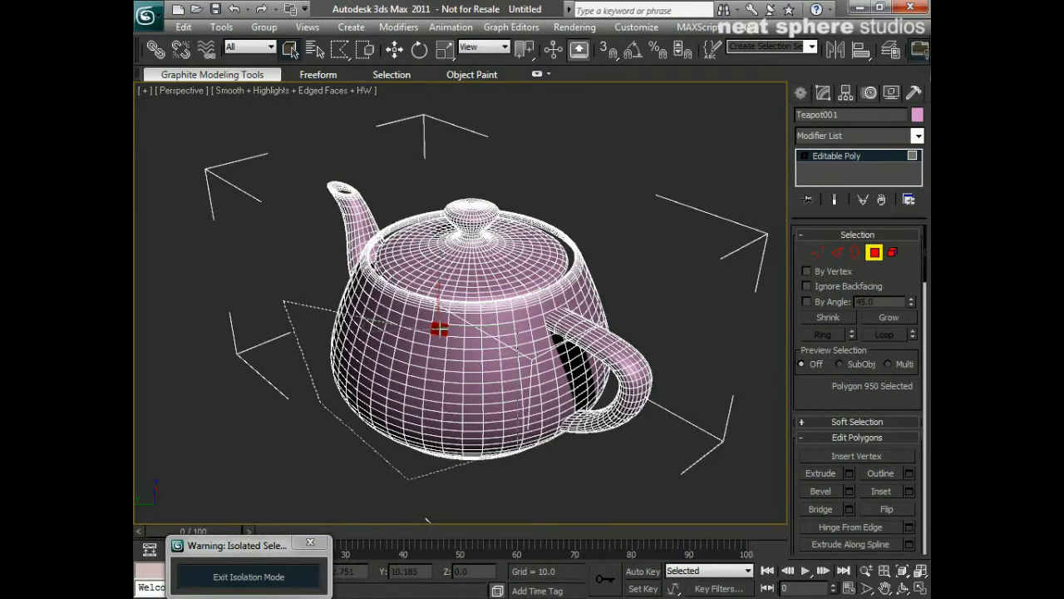
key("ctrl+Page_Up")
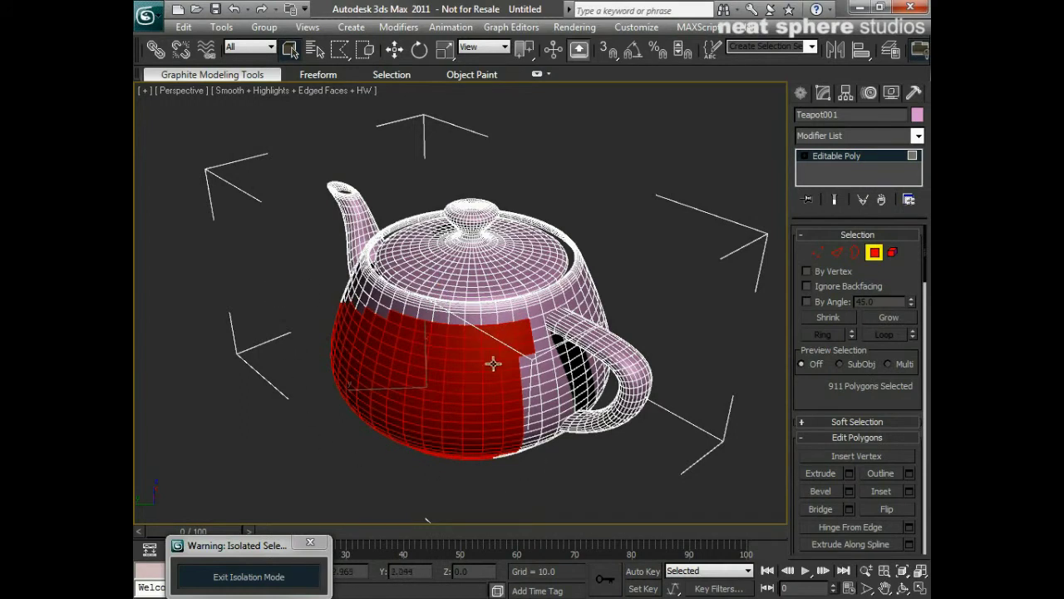
Step: Clear the polygon selection, switch to Lasso Selection Region, and lasso some teapot polygons
left_click(274, 261)
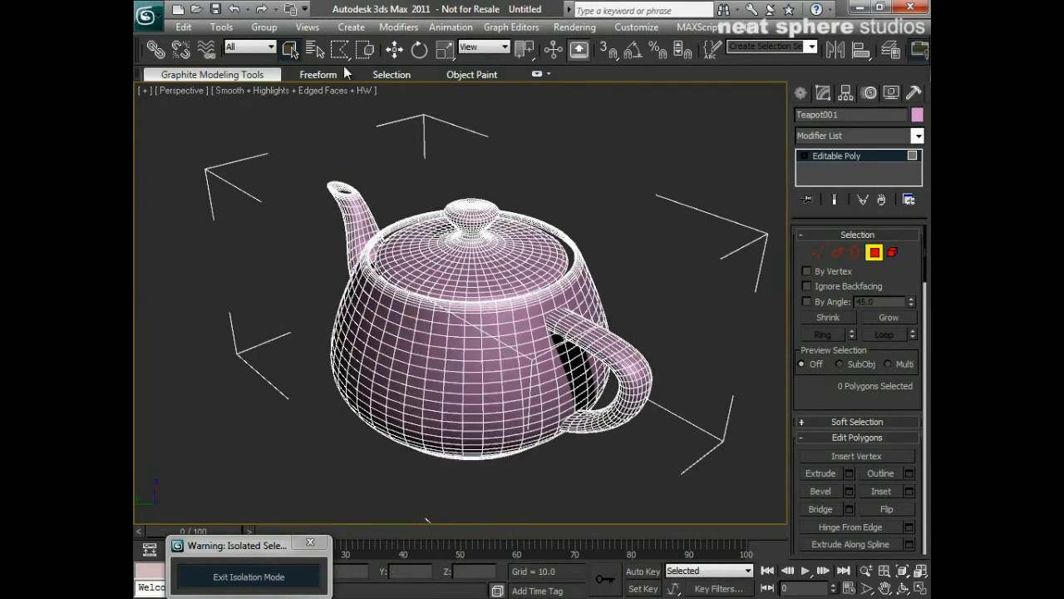
left_click_drag(346, 49, 342, 83)
mouse_move(348, 309)
left_mouse_down()
mouse_move(419, 283)
mouse_move(499, 332)
mouse_move(481, 399)
mouse_move(519, 454)
mouse_move(613, 477)
mouse_move(608, 502)
mouse_move(398, 502)
mouse_move(224, 471)
mouse_move(209, 408)
mouse_move(173, 365)
mouse_move(196, 294)
mouse_move(190, 138)
mouse_move(253, 164)
mouse_move(296, 406)
mouse_move(309, 358)
left_mouse_up()
Step: Pick a single lid polygon, then lasso a freeform patch of 789 polygons
left_click(316, 301)
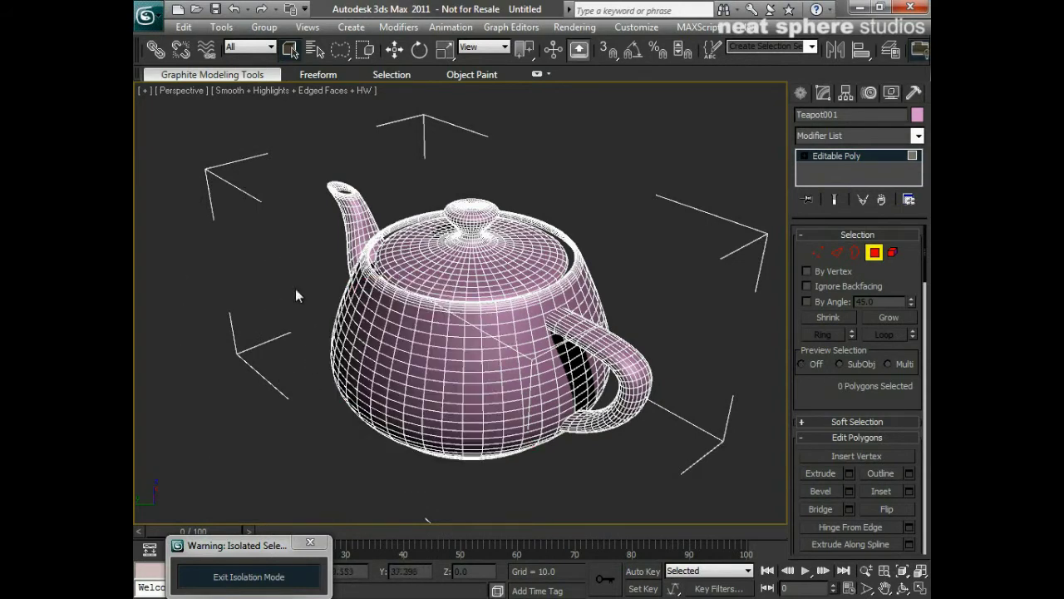
left_click(450, 273)
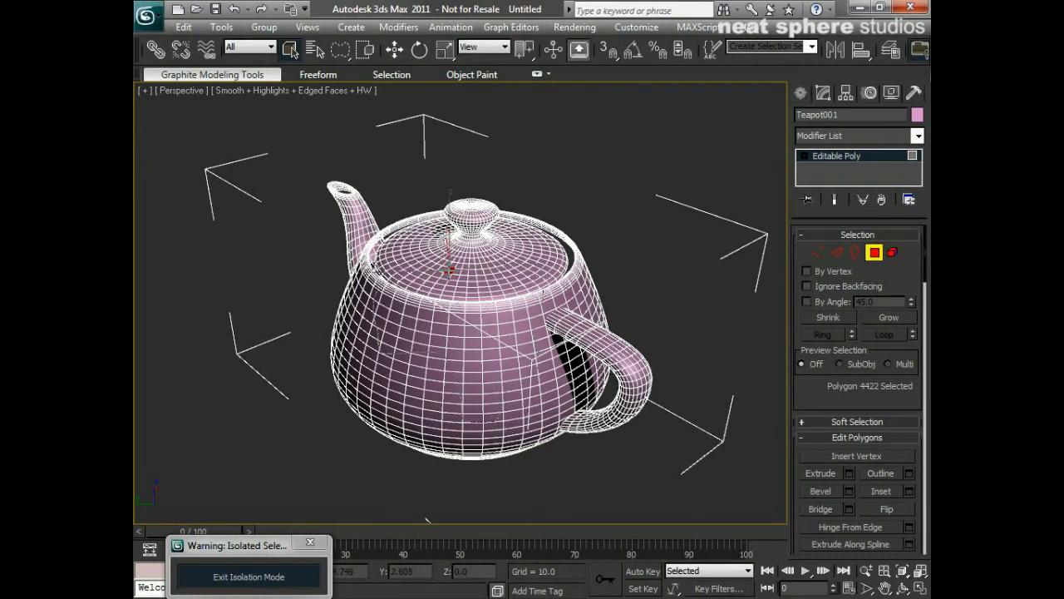
left_click_drag(449, 270, 429, 343)
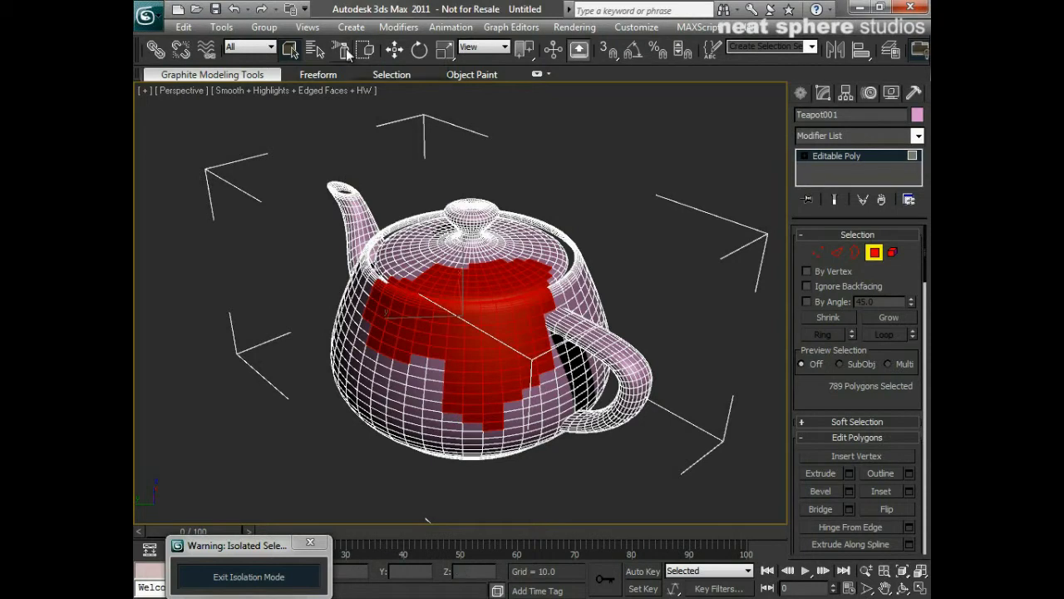
Step: Switch to Paint Selection Region and paint polygons across the teapot's front and near the handle
left_click(280, 231)
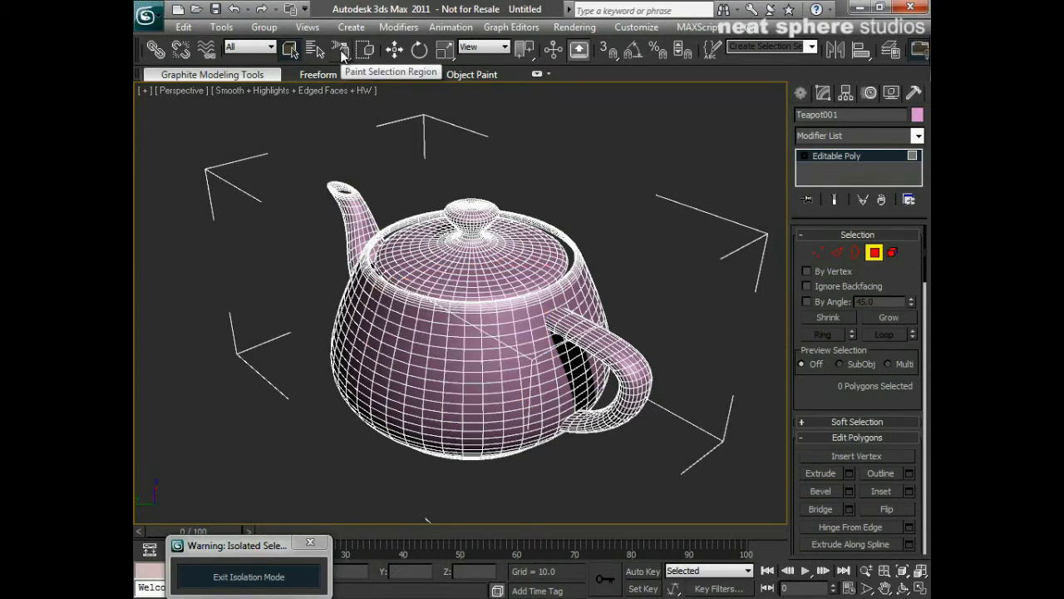
left_click_drag(342, 55, 340, 174)
mouse_move(414, 314)
left_mouse_down()
mouse_move(479, 272)
mouse_move(482, 291)
mouse_move(521, 310)
mouse_move(508, 361)
mouse_move(522, 390)
mouse_move(494, 426)
mouse_move(381, 422)
mouse_move(352, 353)
mouse_move(353, 307)
mouse_move(356, 389)
mouse_move(343, 380)
mouse_move(341, 352)
mouse_move(376, 284)
mouse_move(416, 297)
mouse_move(392, 383)
mouse_move(435, 336)
mouse_move(439, 387)
mouse_move(498, 392)
mouse_move(540, 361)
mouse_move(544, 389)
mouse_move(511, 442)
mouse_move(395, 444)
mouse_move(508, 445)
mouse_move(534, 427)
mouse_move(547, 389)
mouse_move(564, 384)
mouse_move(552, 395)
mouse_move(560, 401)
mouse_move(570, 388)
mouse_move(474, 286)
mouse_move(539, 262)
mouse_move(519, 252)
mouse_move(476, 267)
mouse_move(415, 258)
mouse_move(364, 280)
left_mouse_up()
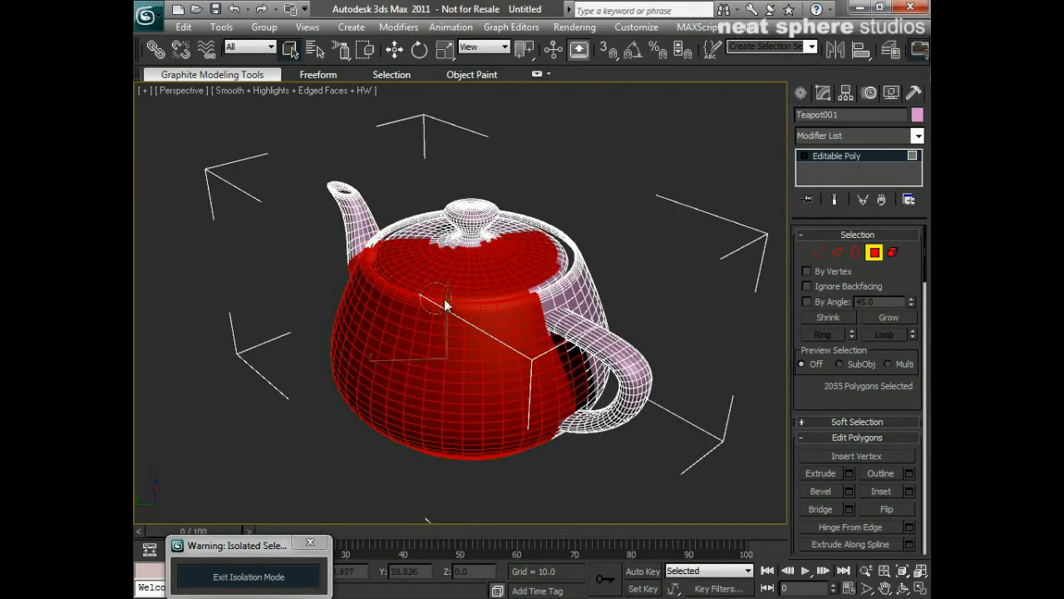
mouse_move(463, 312)
left_mouse_down()
mouse_move(565, 283)
mouse_move(578, 266)
mouse_move(549, 235)
mouse_move(499, 309)
left_mouse_up()
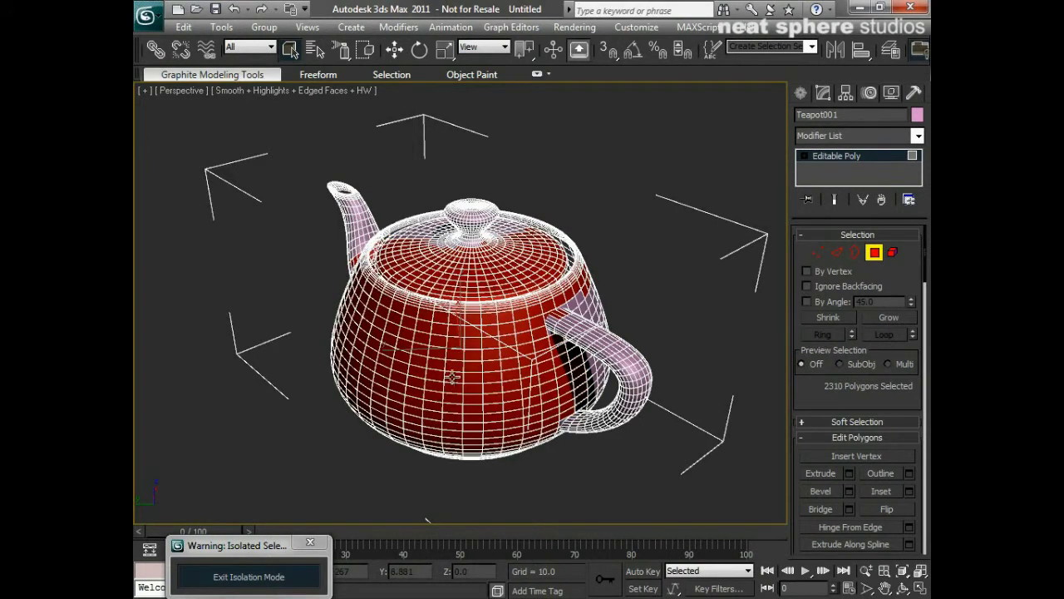
Step: Deselect, then paint patches on the left side, lid and lower body, about 581 polygons
left_click(267, 415)
mouse_move(360, 302)
left_mouse_down()
mouse_move(353, 287)
mouse_move(381, 397)
left_mouse_up()
left_click_drag(473, 266, 565, 279, "ctrl")
left_click_drag(449, 381, 522, 428, "ctrl")
left_click_drag(431, 439, 432, 439, "ctrl")
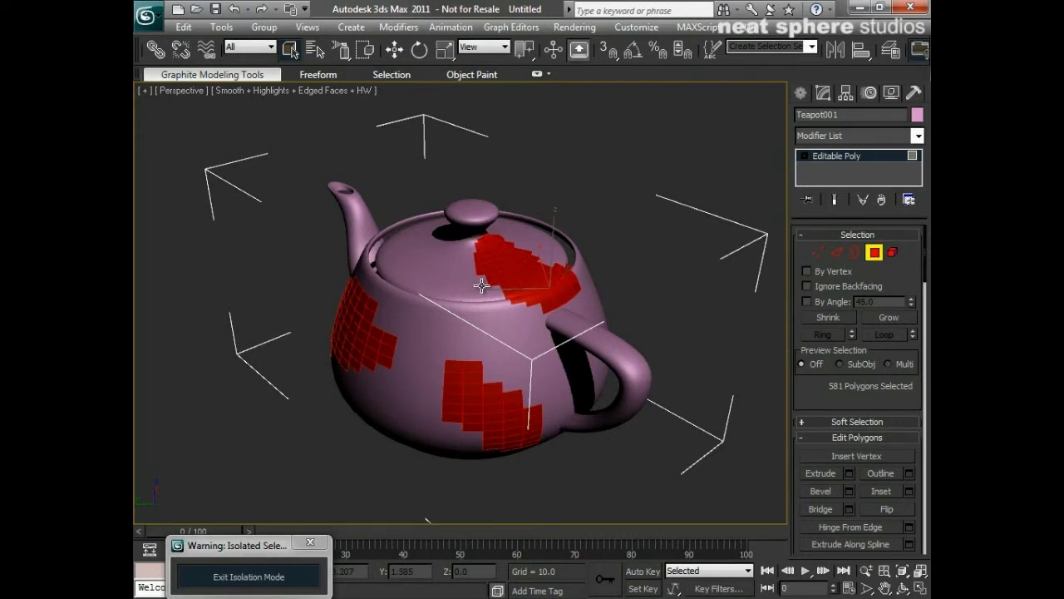
left_click(340, 48)
Step: Exit Isolation Mode and orbit the Perspective view around the teapot room
left_click(273, 579)
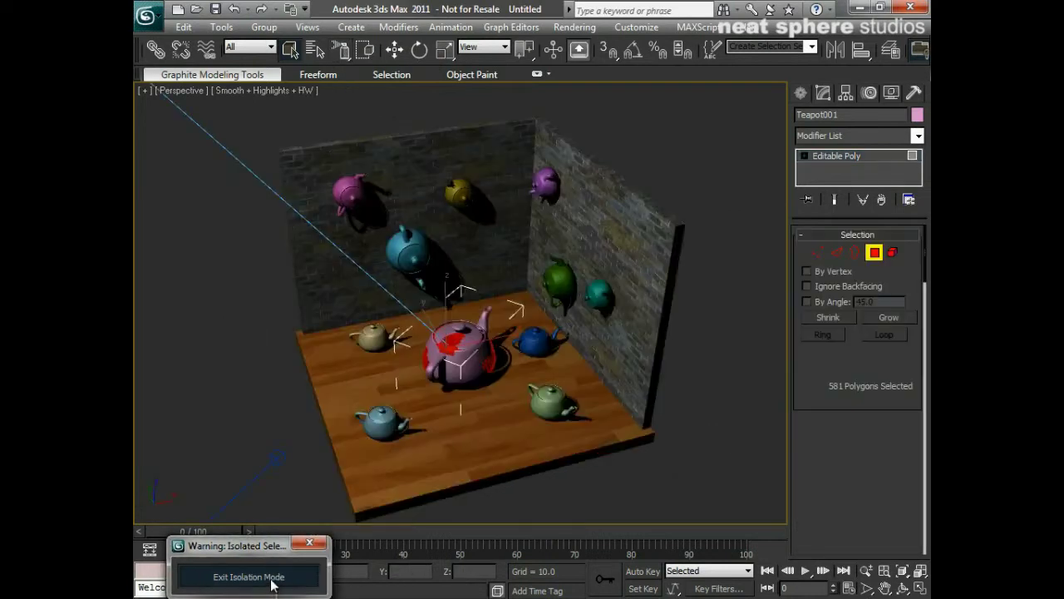
middle_click_drag(314, 319, 411, 329, "alt")
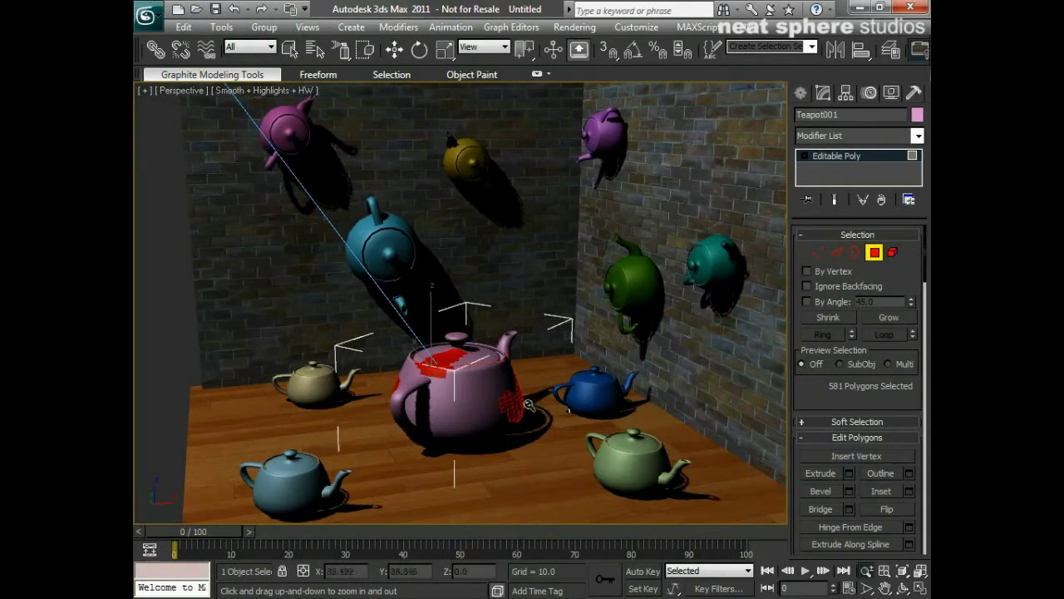
middle_click_drag(393, 397, 498, 397, "alt")
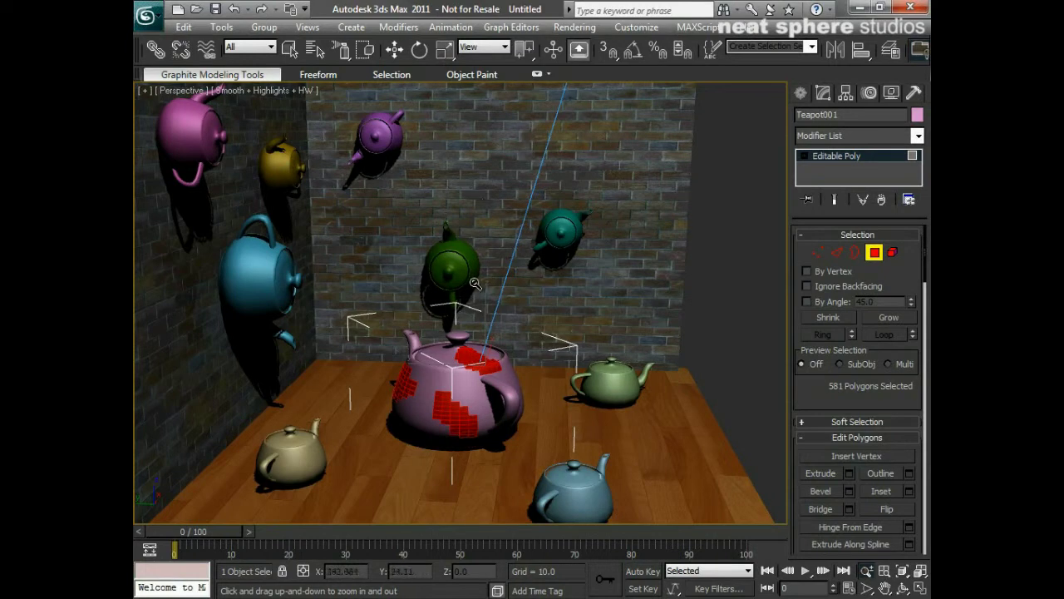
Step: Clear the teapot's polygon selection, then zoom and orbit to a higher view of the room
key("Escape")
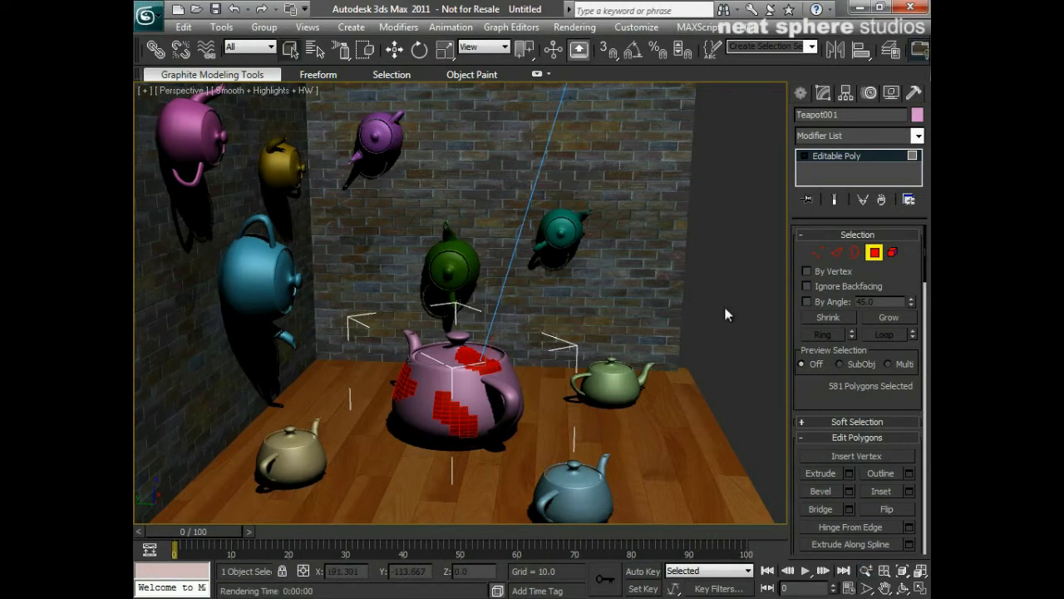
left_click(726, 314)
left_click(884, 570)
scroll(780, 497, "up", 2)
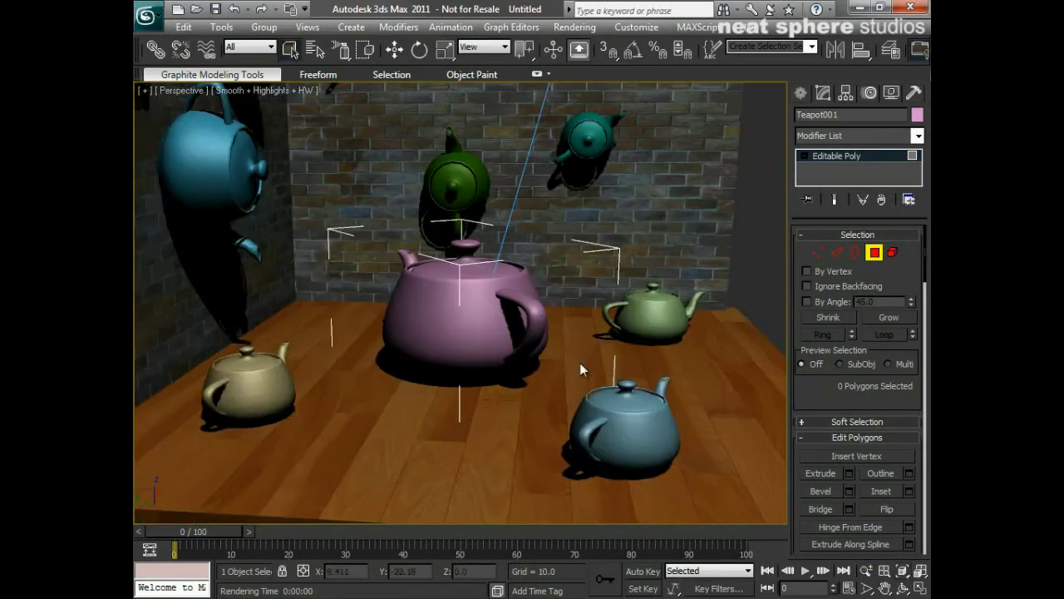
scroll(501, 156, "down", 4)
middle_click_drag(502, 156, 395, 206, "alt")
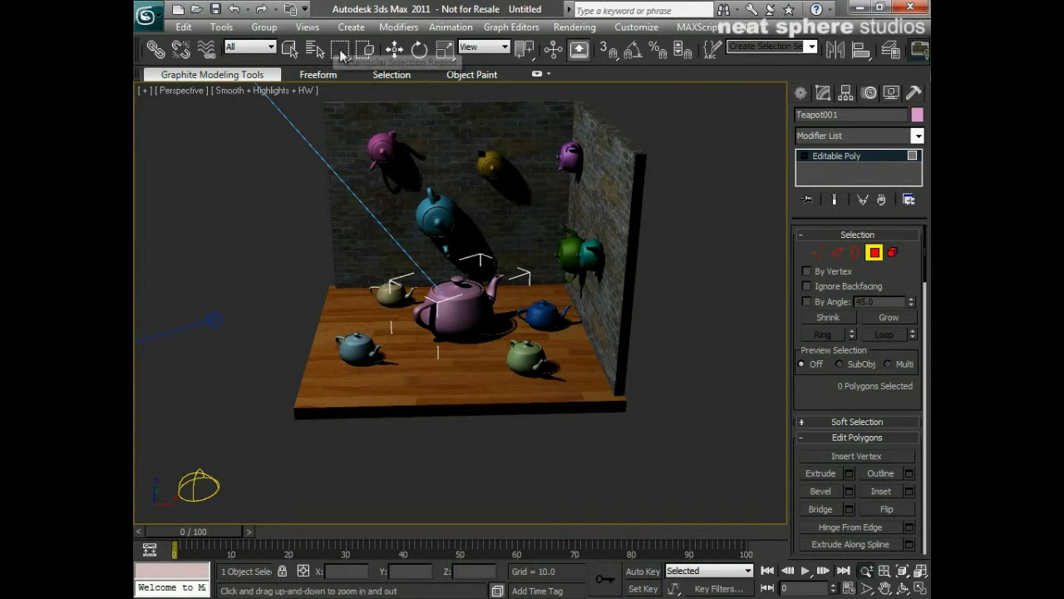
Step: At object level, lasso-select seven teapots on the right, then clear the selection
left_click(342, 51)
left_click_drag(342, 52, 340, 147)
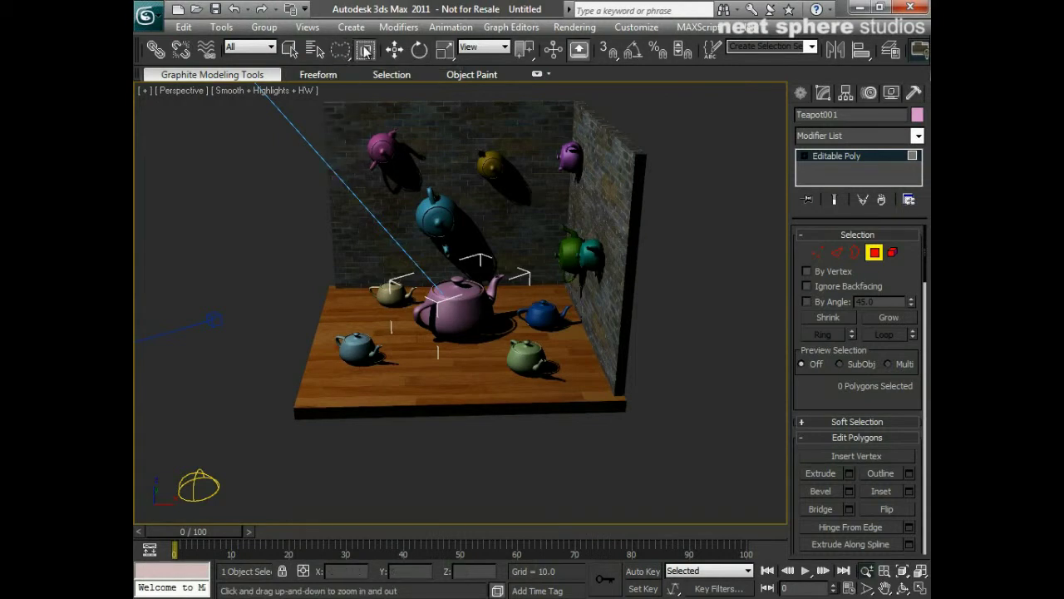
middle_click_drag(408, 174, 410, 238)
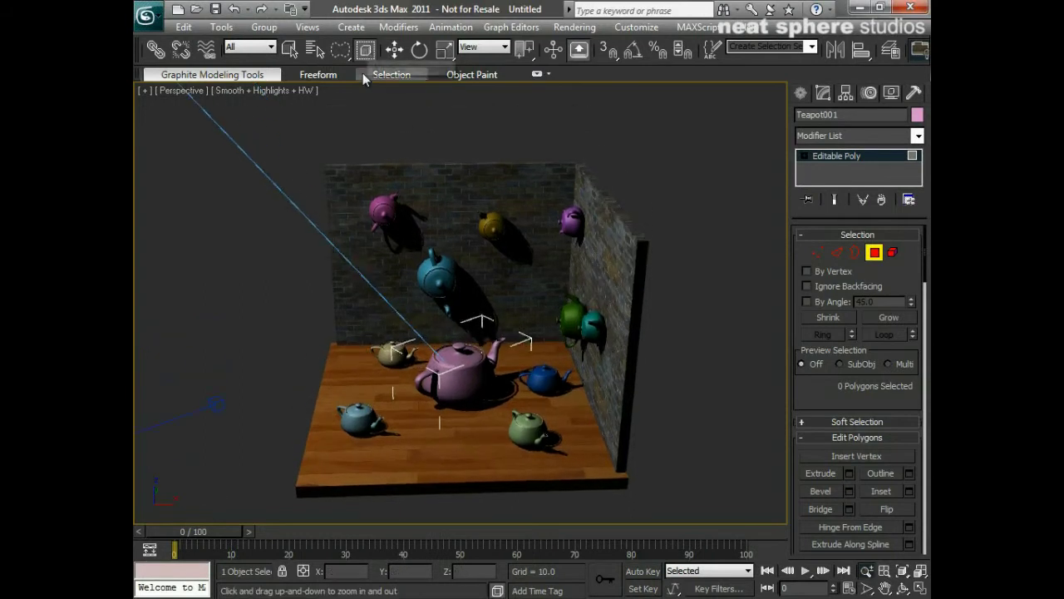
left_click(874, 252)
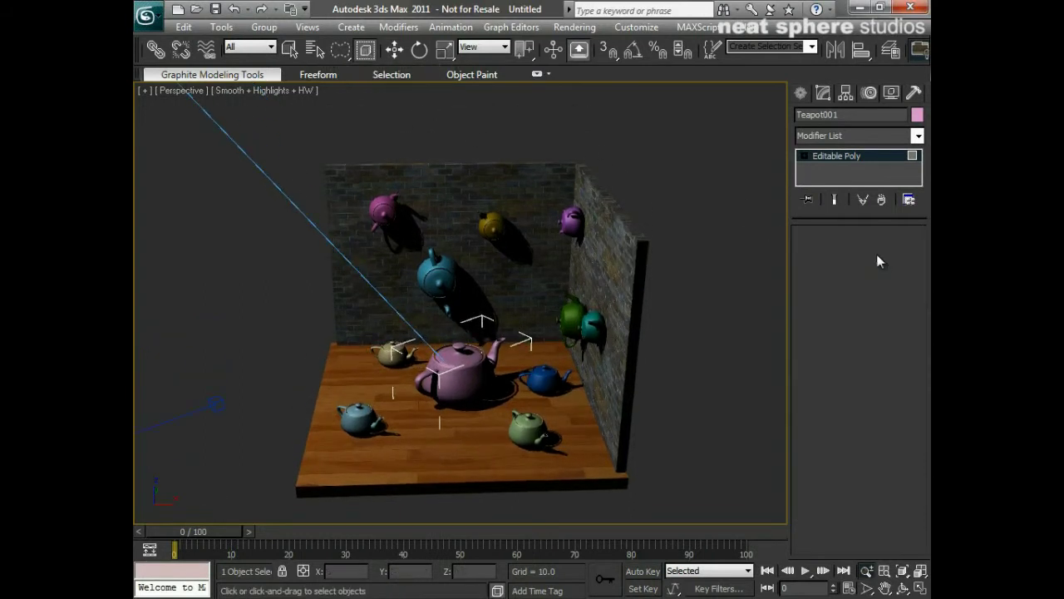
left_click(510, 128)
mouse_move(506, 123)
left_mouse_down()
mouse_move(684, 182)
mouse_move(725, 299)
mouse_move(688, 387)
mouse_move(536, 493)
mouse_move(476, 477)
mouse_move(480, 437)
mouse_move(523, 347)
mouse_move(518, 305)
mouse_move(496, 268)
mouse_move(430, 226)
mouse_move(377, 255)
mouse_move(338, 250)
mouse_move(324, 171)
mouse_move(363, 139)
mouse_move(452, 140)
mouse_move(504, 120)
left_mouse_up()
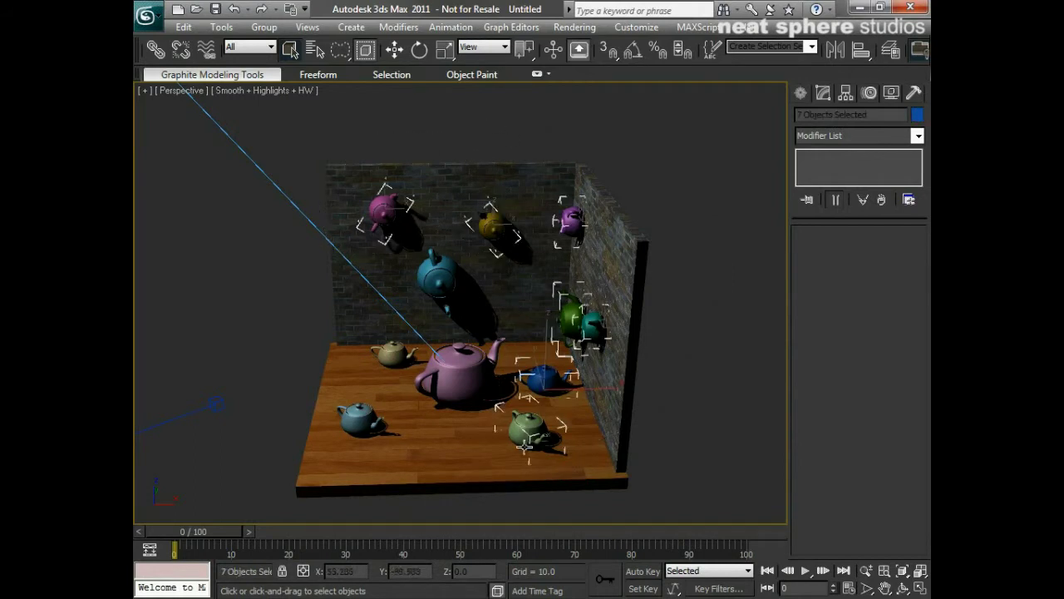
left_click(328, 108)
Step: Use Circular Selection Region to select three teapots, then deselect them
left_click(346, 50)
left_click(346, 98)
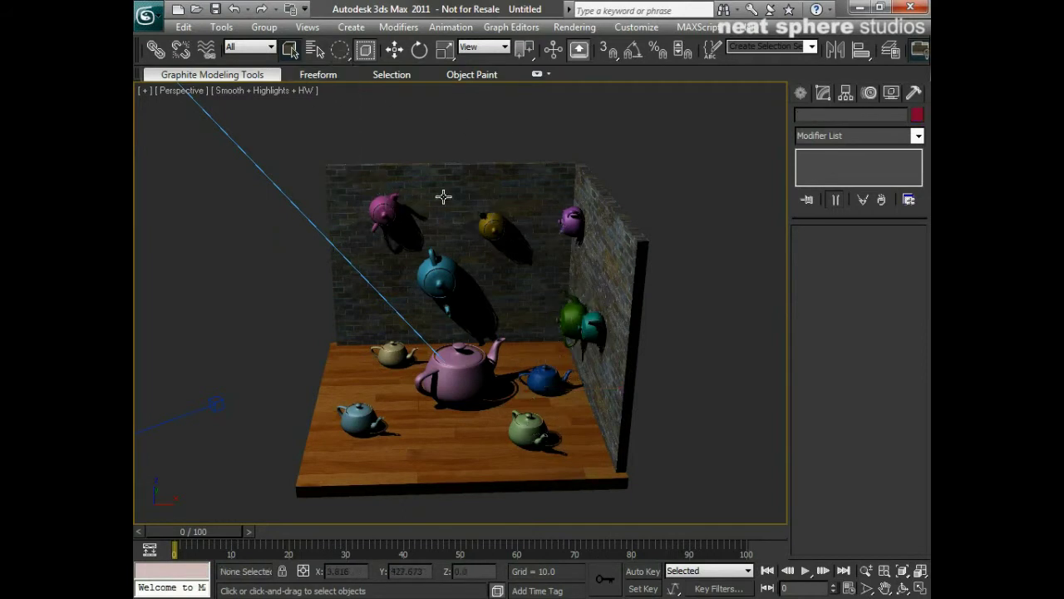
left_click_drag(494, 227, 607, 328)
left_click(385, 121)
Step: Draw a fence region around the four teapots hanging high on the walls
left_click_drag(340, 50, 343, 113)
left_click_drag(628, 134, 641, 142)
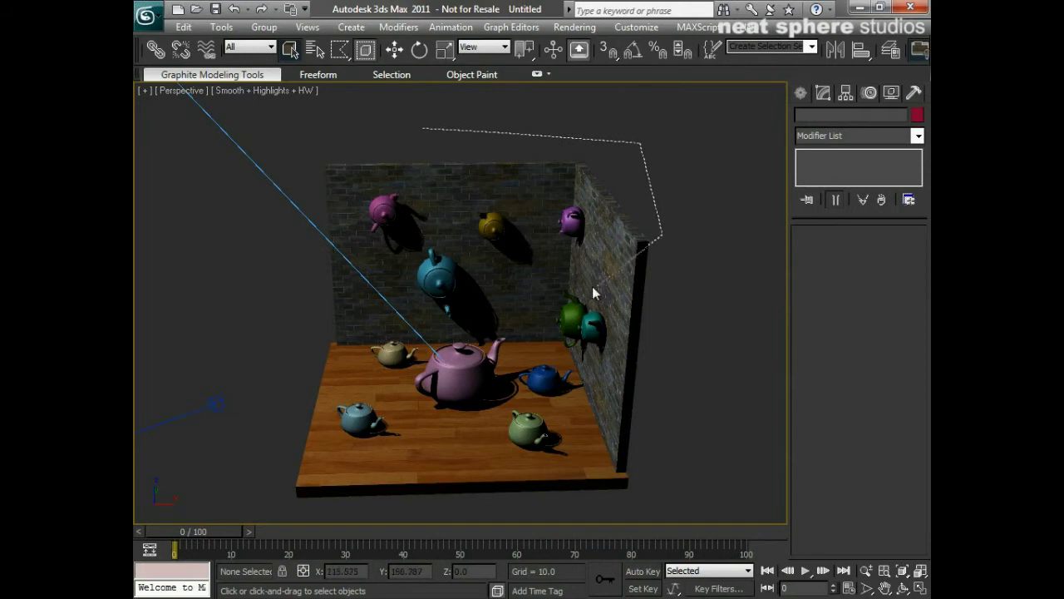
left_click(587, 256)
left_click(427, 323)
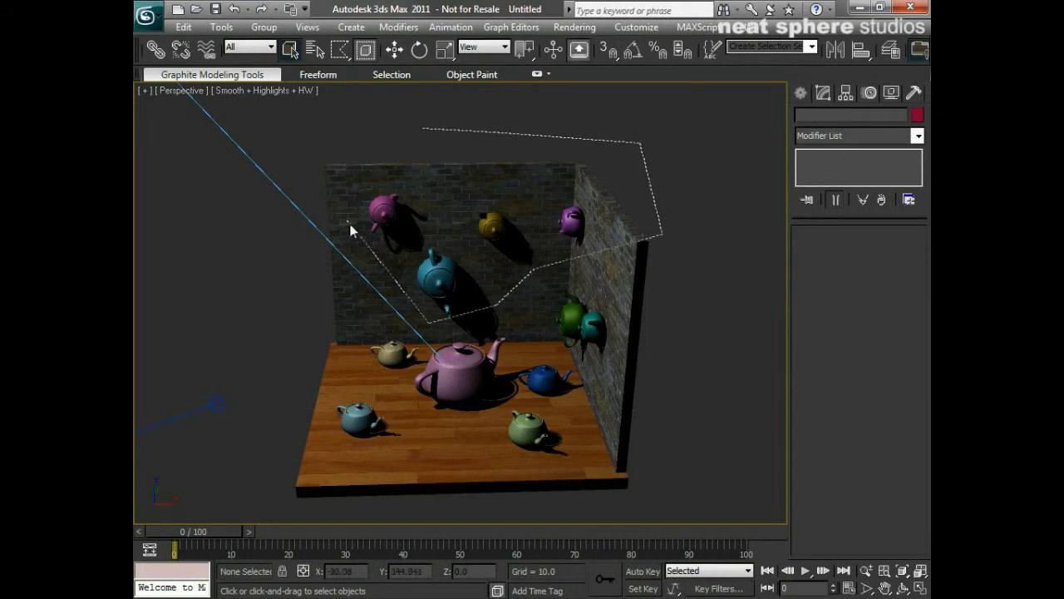
left_click(423, 131)
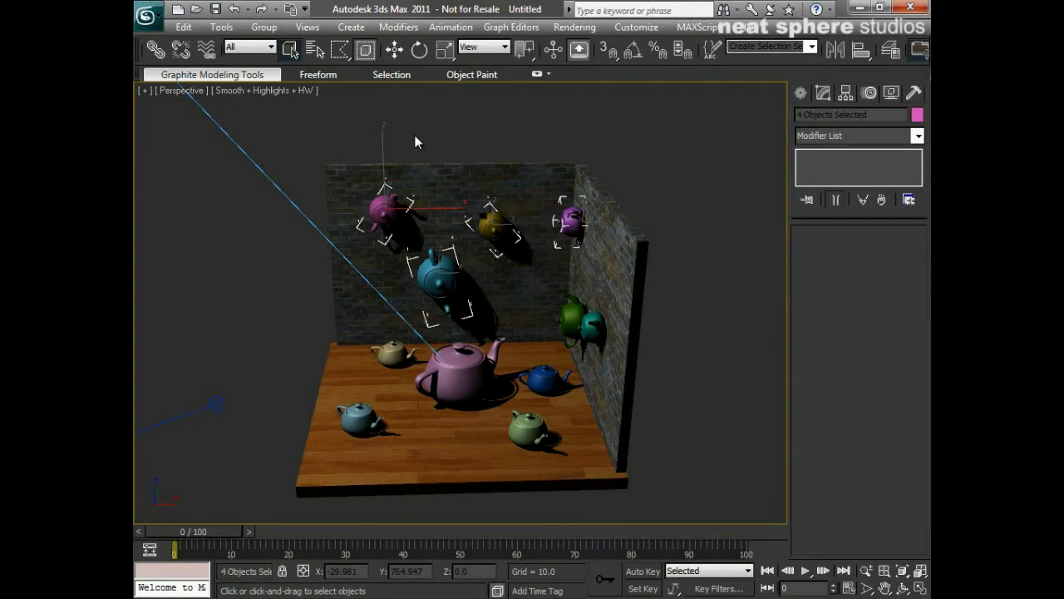
Step: Deselect the four teapots, then select the brick back wall and clear it again
left_click(415, 136)
left_click_drag(348, 50, 344, 178)
left_click(358, 194)
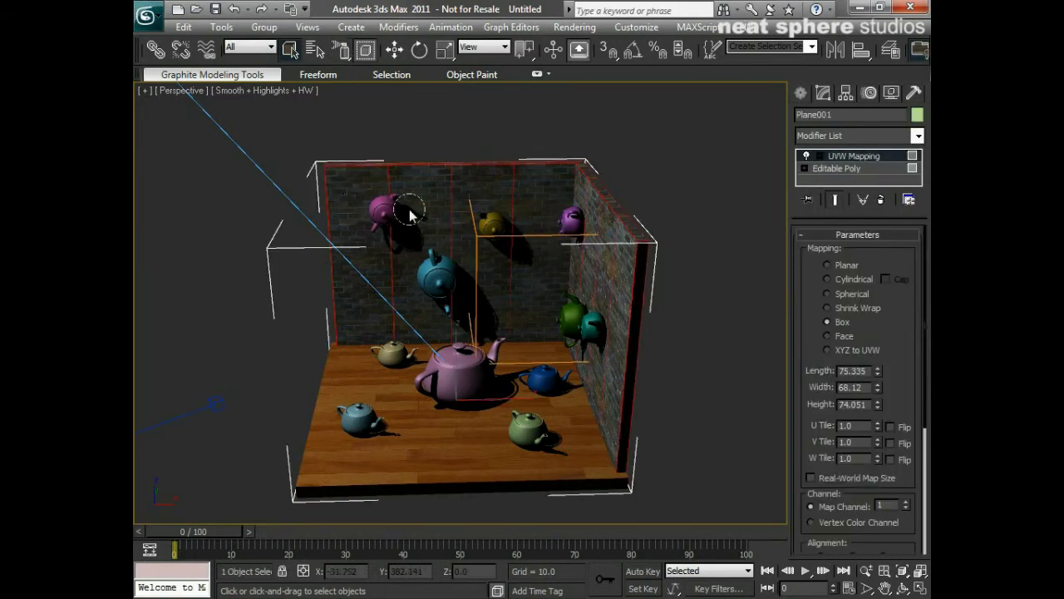
left_click(691, 248)
left_click(475, 238)
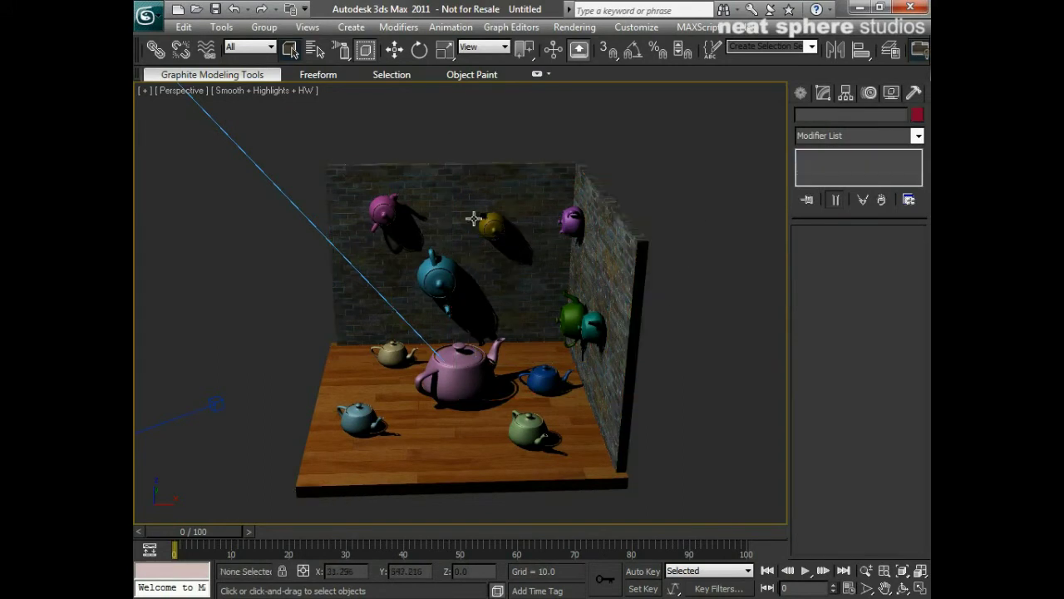
Step: Select and deselect the pink wall teapot, then browse the selection region shapes
left_click(382, 212)
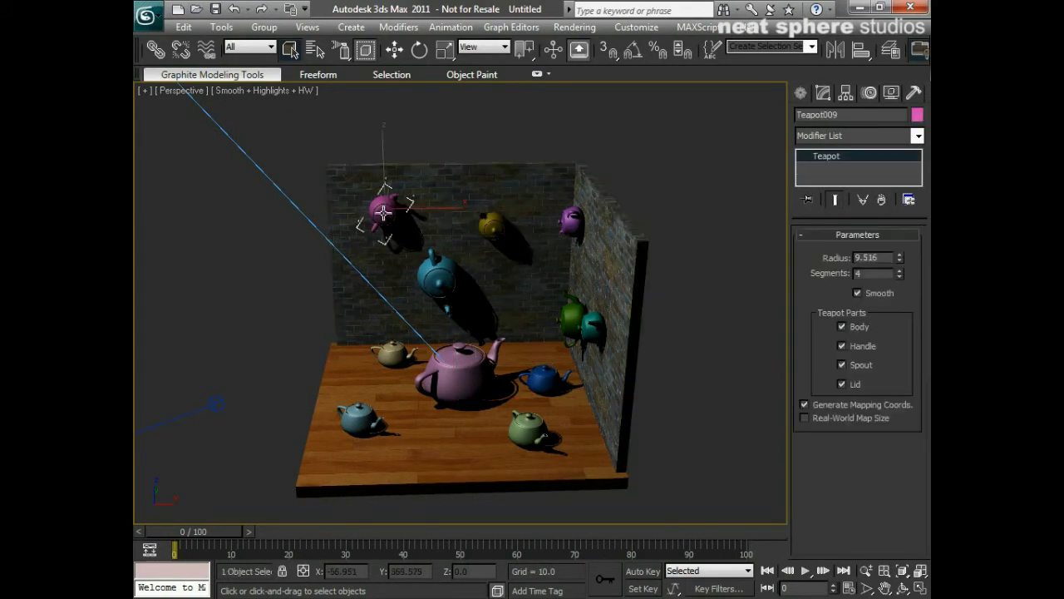
left_click(430, 155)
left_click(445, 208)
left_click(430, 152)
mouse_move(341, 50)
left_mouse_down()
mouse_move(344, 173)
mouse_move(343, 76)
left_mouse_up()
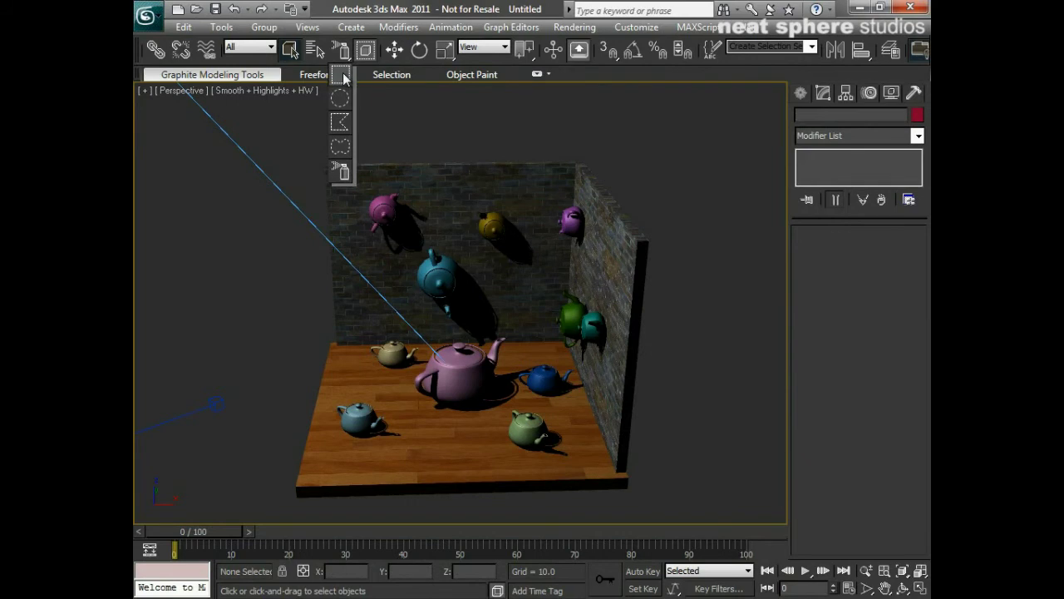
left_click_drag(343, 77, 415, 127)
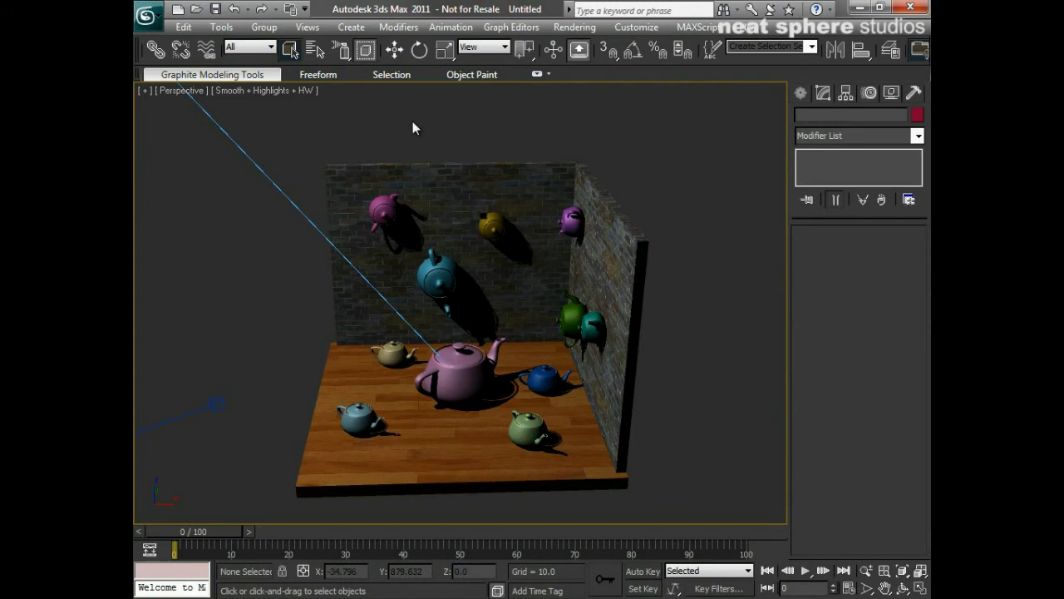